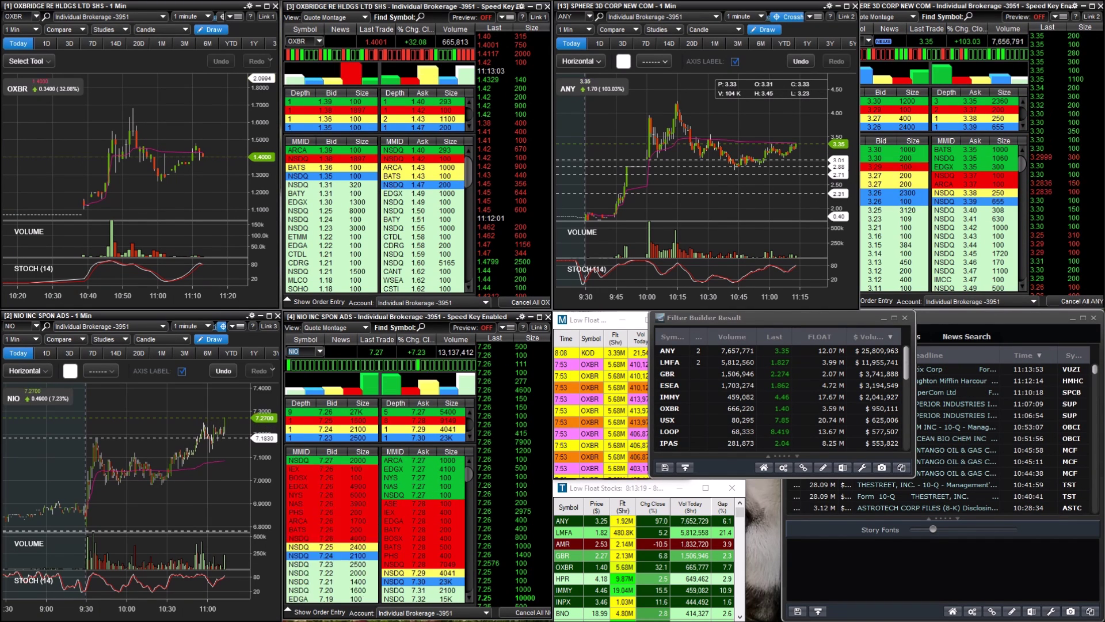
# Bring the Trade Tracker workbook into view, review the Morning Breakout sheet's methods and breakout times, and move the workbook away.
pyautogui.hotkey('alt', 'Tab')
pyautogui.moveTo(1104, 44); pyautogui.dragTo(678, 43)
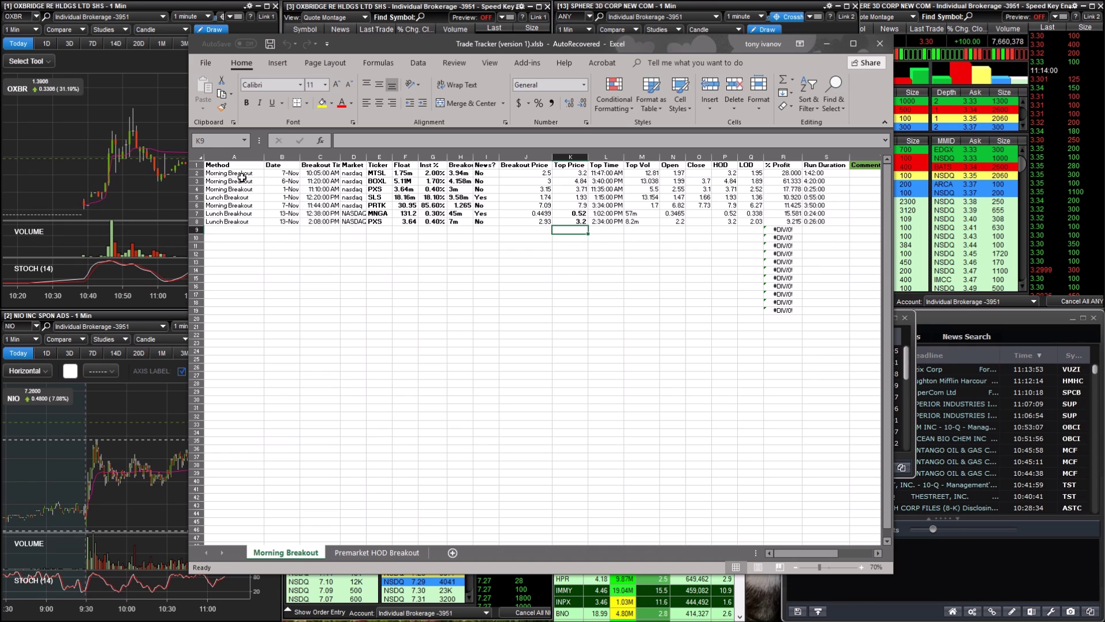
pyautogui.moveTo(240, 174); pyautogui.dragTo(377, 302)
pyautogui.click(371, 230)
pyautogui.click(324, 173)
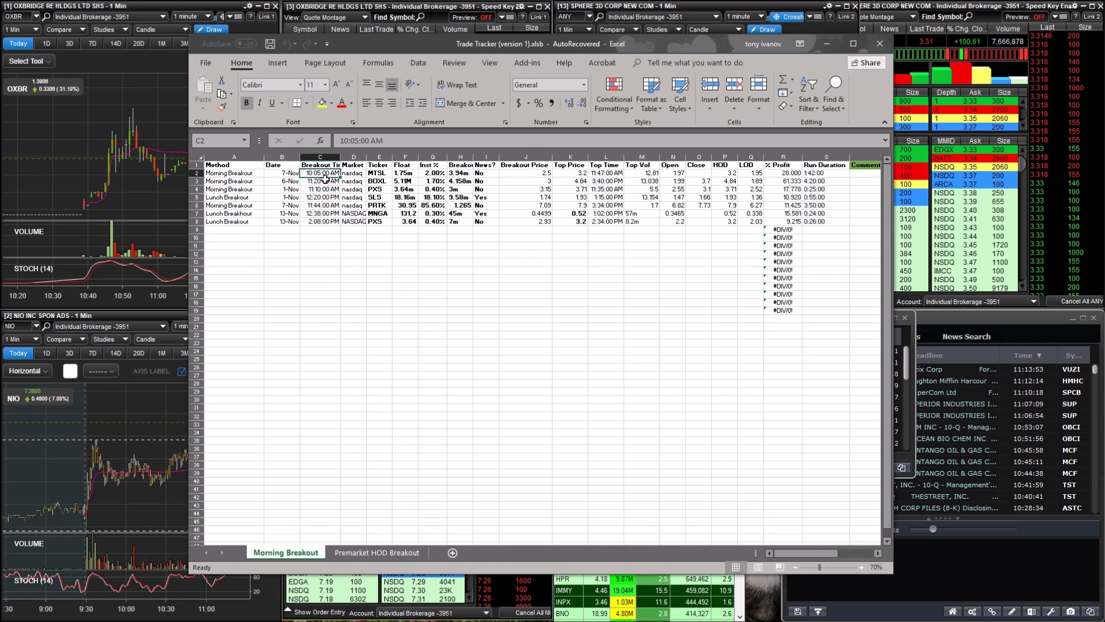
pyautogui.moveTo(326, 216); pyautogui.dragTo(326, 224)
pyautogui.click(326, 173)
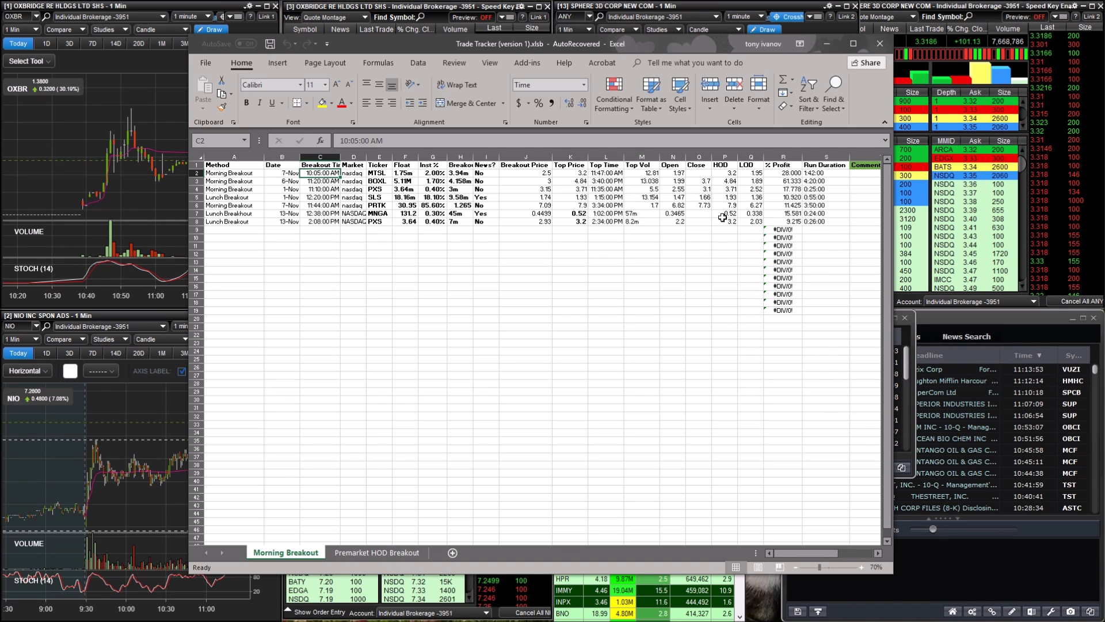
pyautogui.moveTo(694, 53); pyautogui.dragTo(1104, 156)
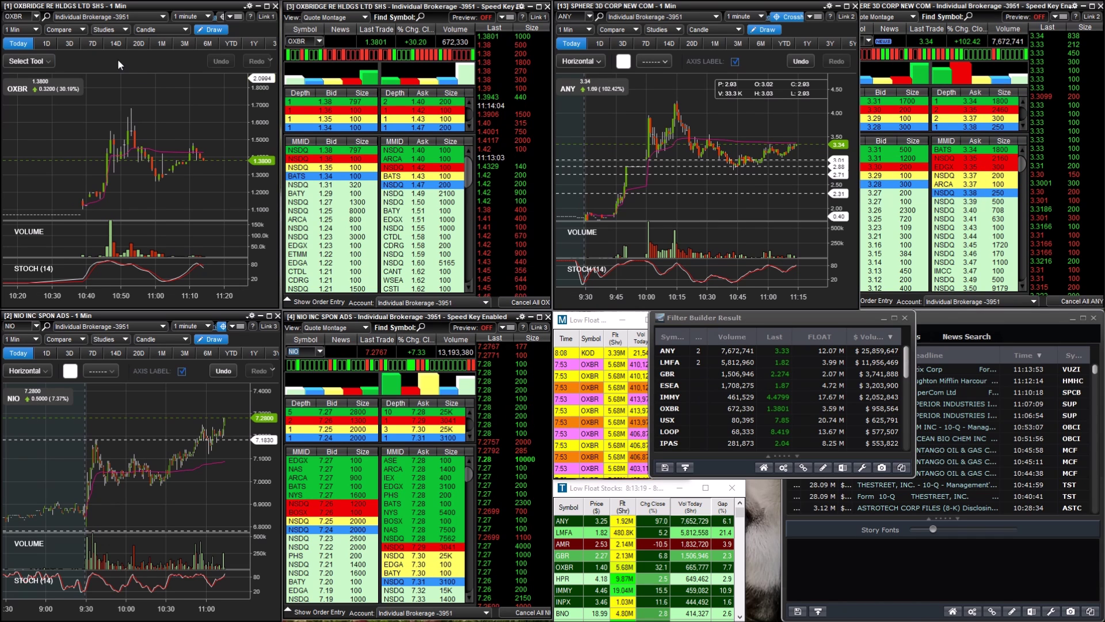
# Load the ticker RSLS into the 1-minute chart that holds OXBR.
pyautogui.click(15, 16)
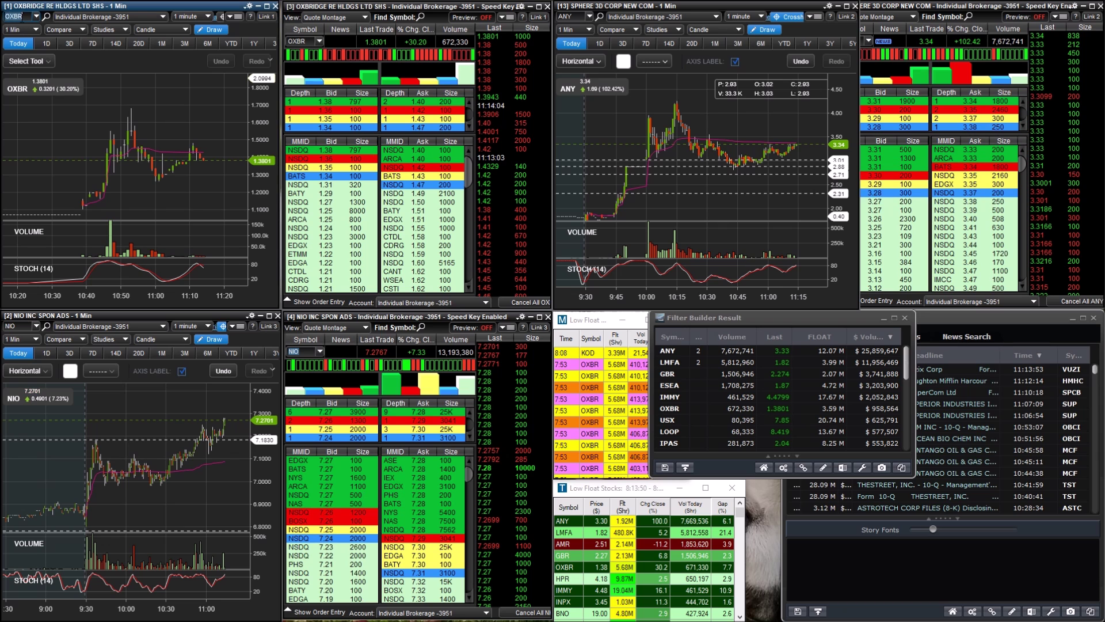
pyautogui.write('RSLS')
pyautogui.press('Return')
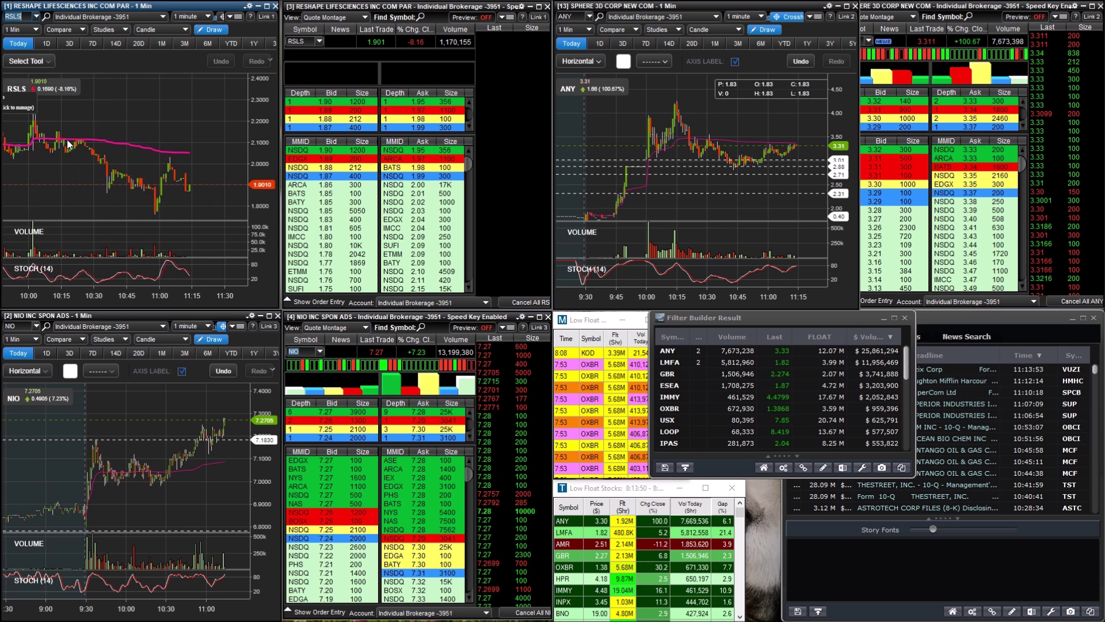
# Examine the 11/13 market-open price spike on the RSLS 1-minute chart in close-up.
pyautogui.scroll(-5, 67, 138)
pyautogui.moveTo(66, 138); pyautogui.dragTo(163, 162)
pyautogui.scroll(5, 161, 160)
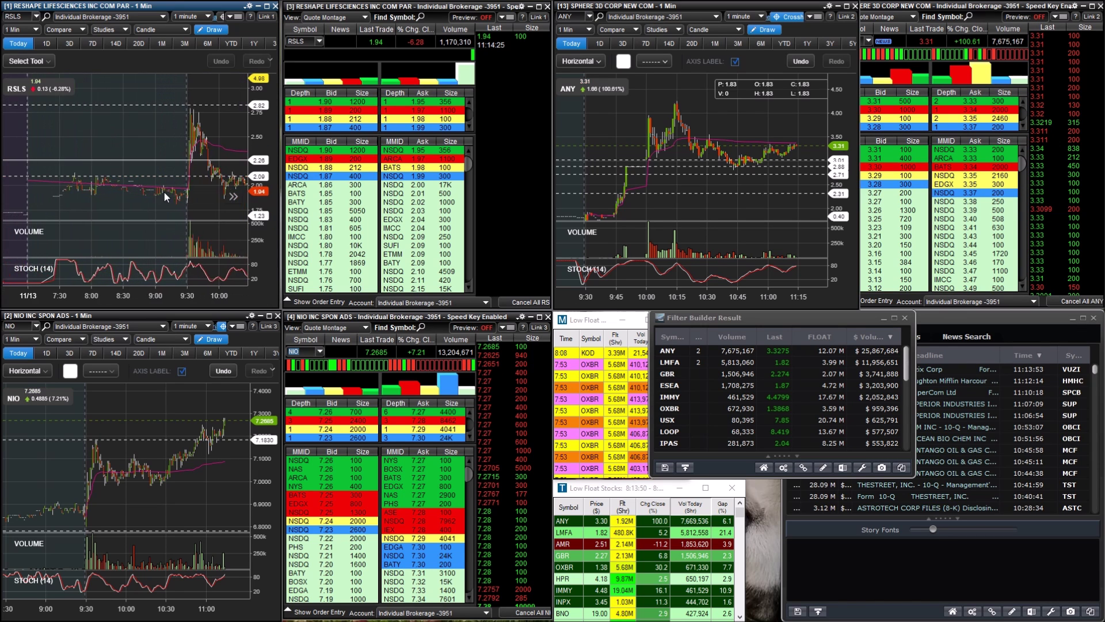
pyautogui.scroll(5, 178, 199)
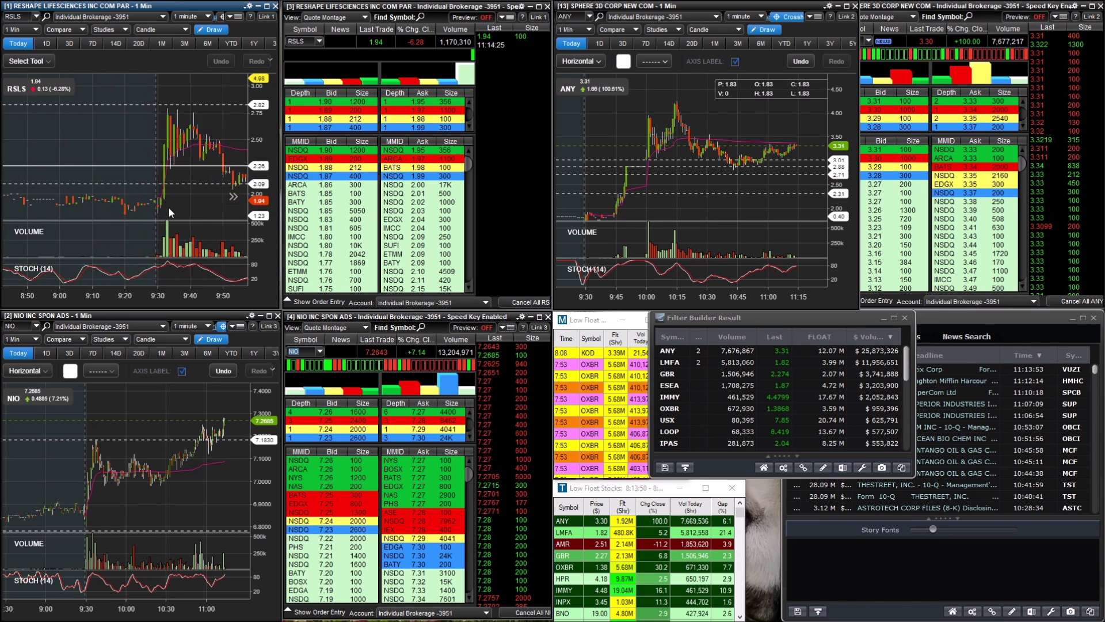
pyautogui.moveTo(175, 206); pyautogui.dragTo(131, 201)
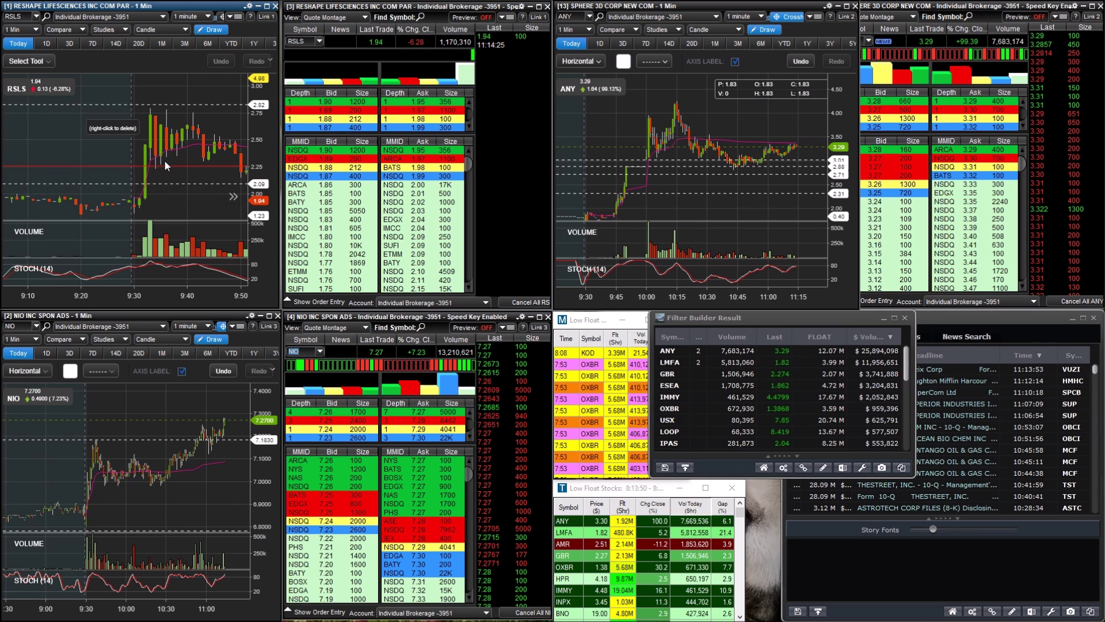
# Go back to 11/12 on the RSLS chart and examine that day's morning run in close-up.
pyautogui.scroll(-5, 164, 160)
pyautogui.scroll(-8, 167, 164)
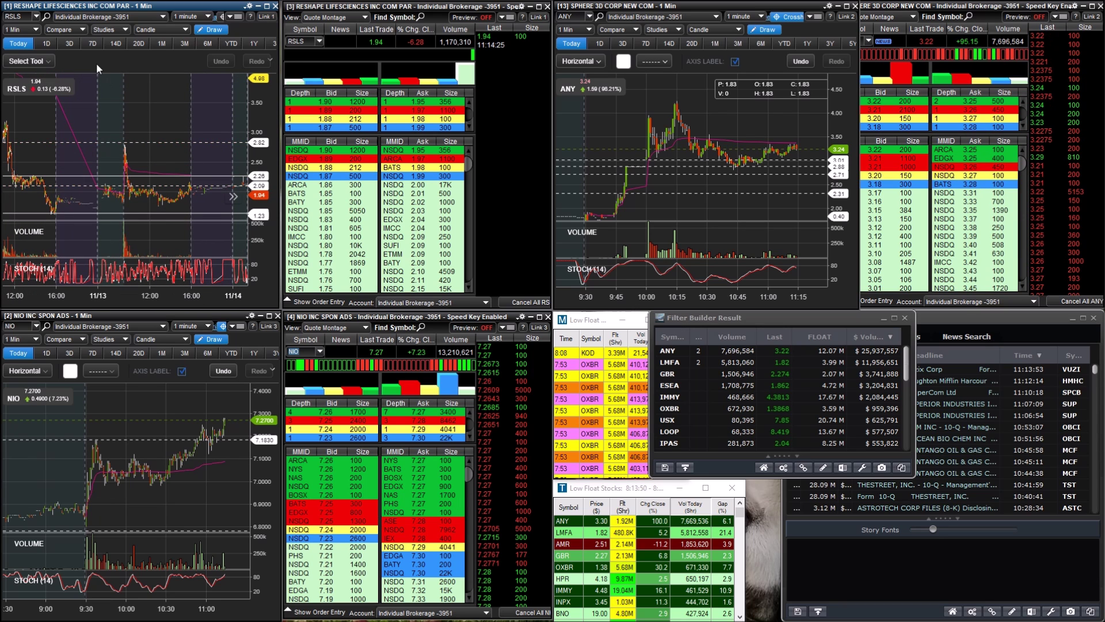
pyautogui.moveTo(87, 159); pyautogui.dragTo(204, 138)
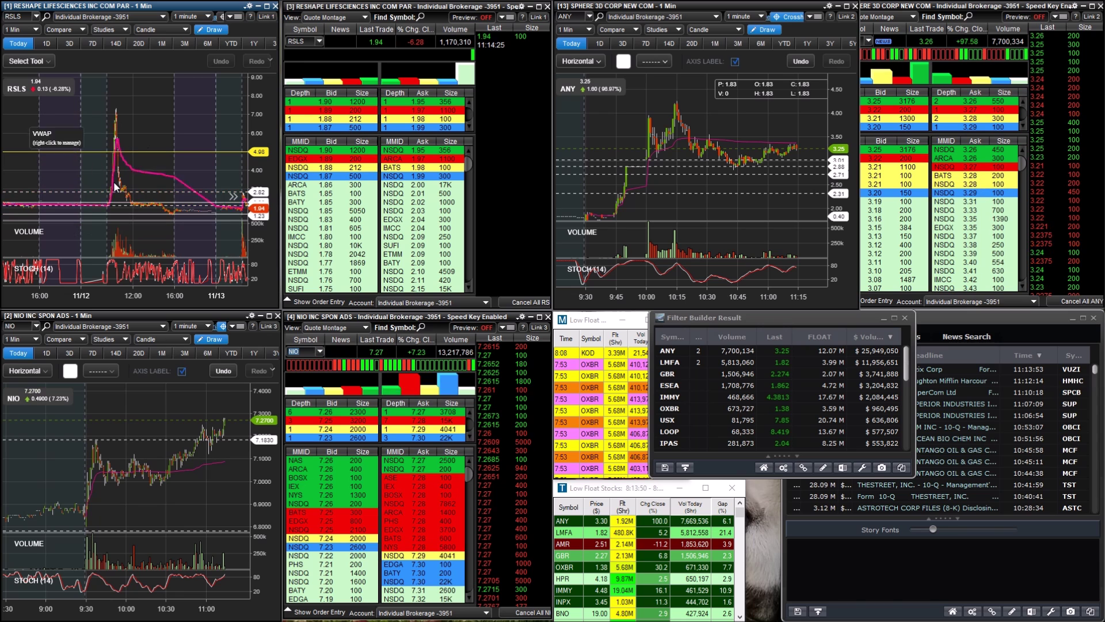
pyautogui.scroll(5, 83, 167)
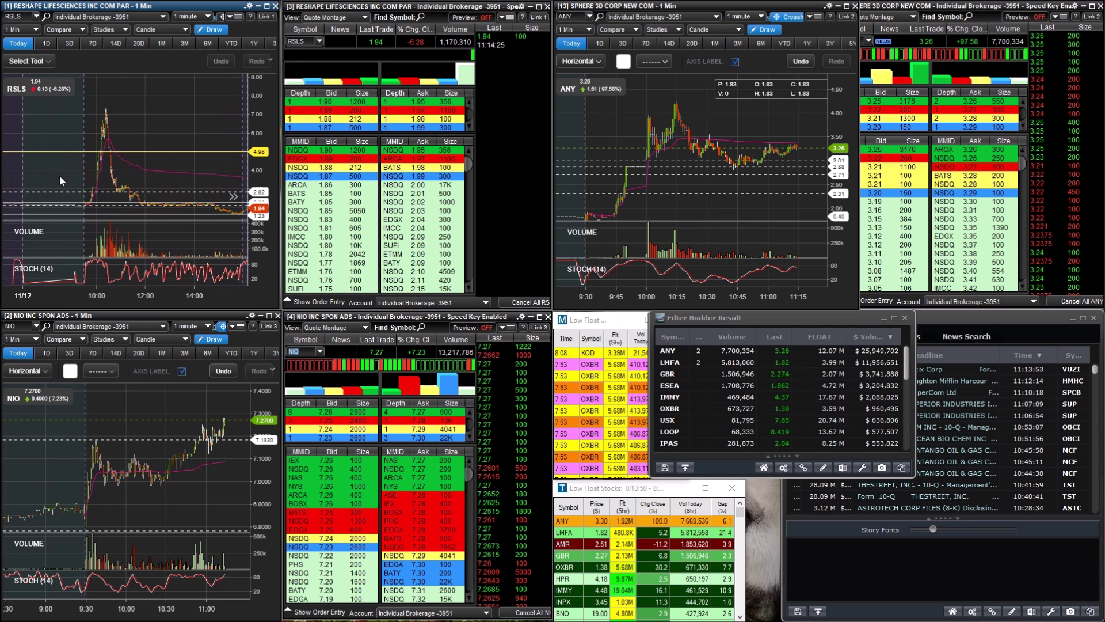
pyautogui.moveTo(59, 175); pyautogui.dragTo(118, 185)
pyautogui.scroll(2, 122, 185)
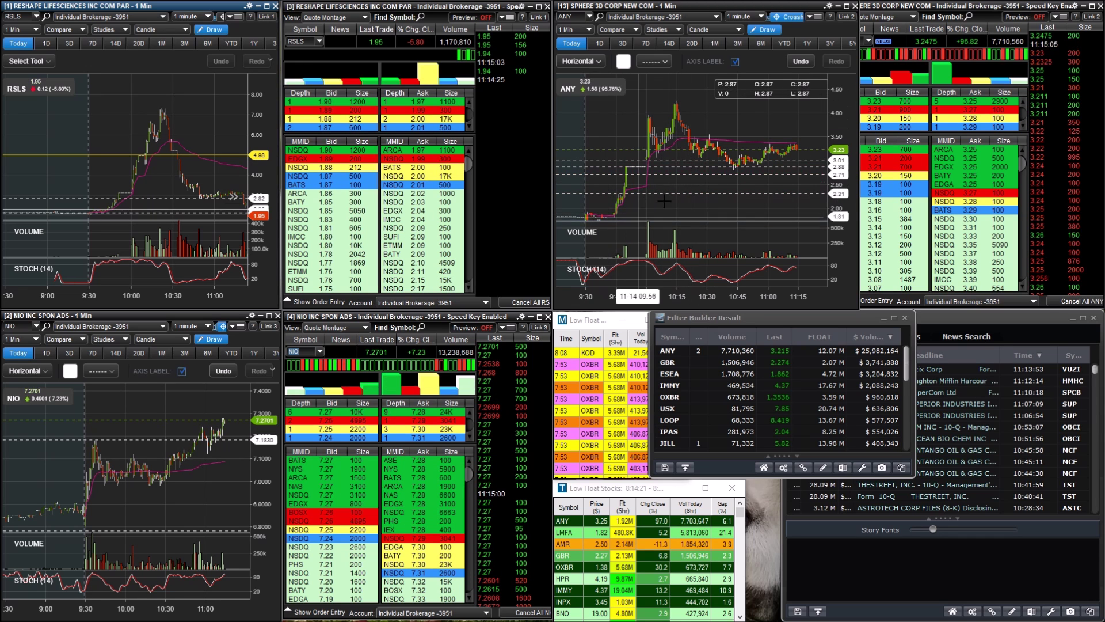
# Measure ANY's run from the opening low to the morning peak with the Segment tool, and remove the segment.
pyautogui.moveTo(607, 106); pyautogui.dragTo(636, 106)
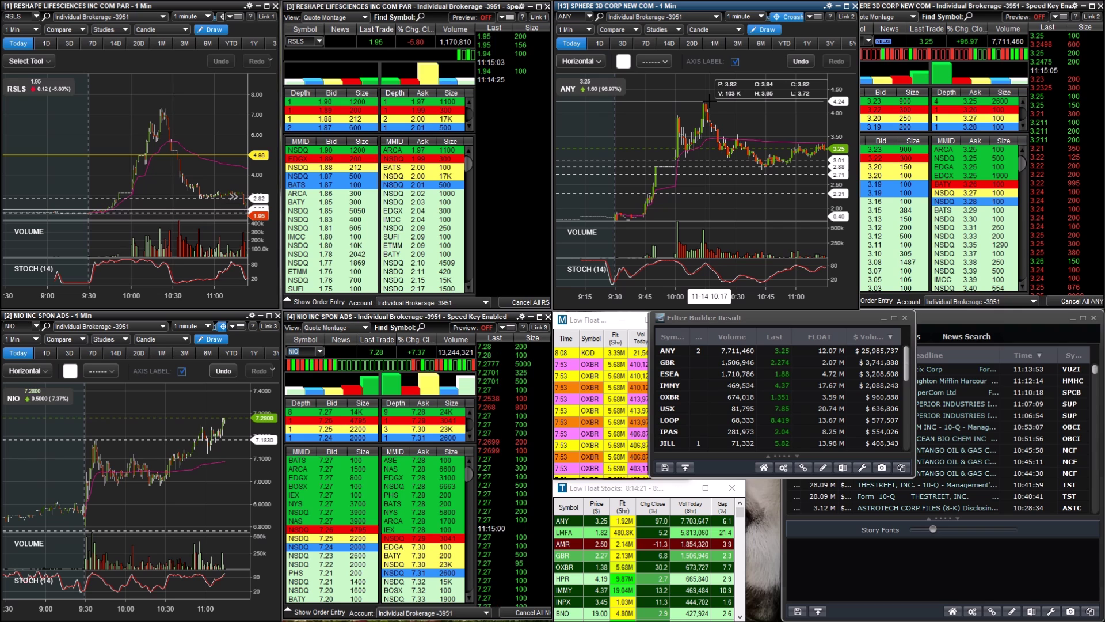
pyautogui.click(583, 61)
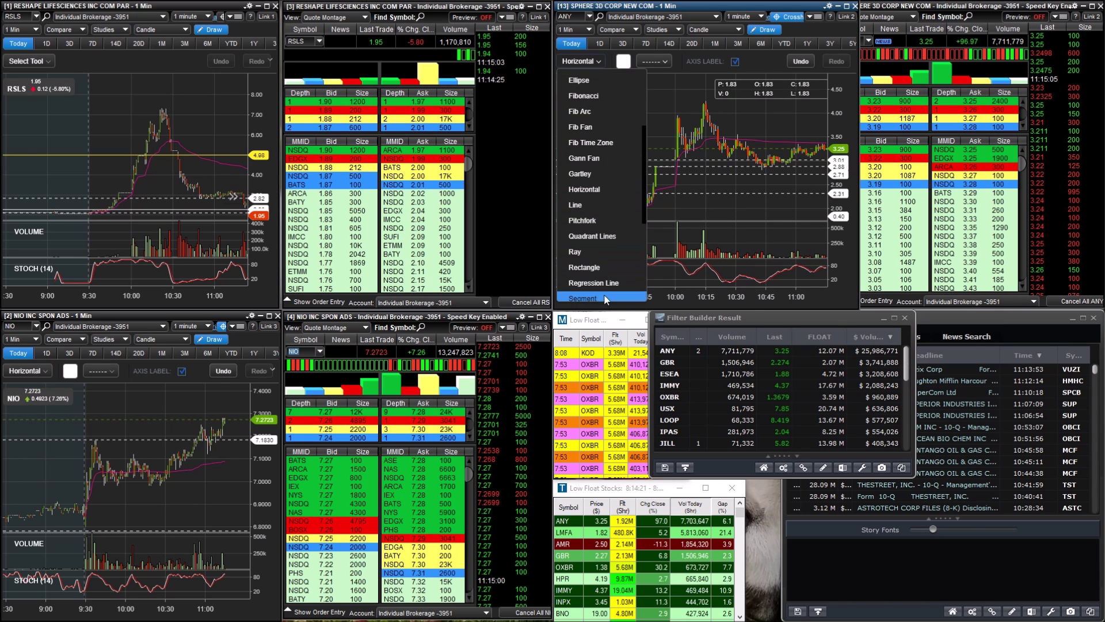
pyautogui.click(598, 291)
pyautogui.moveTo(642, 213); pyautogui.dragTo(706, 105)
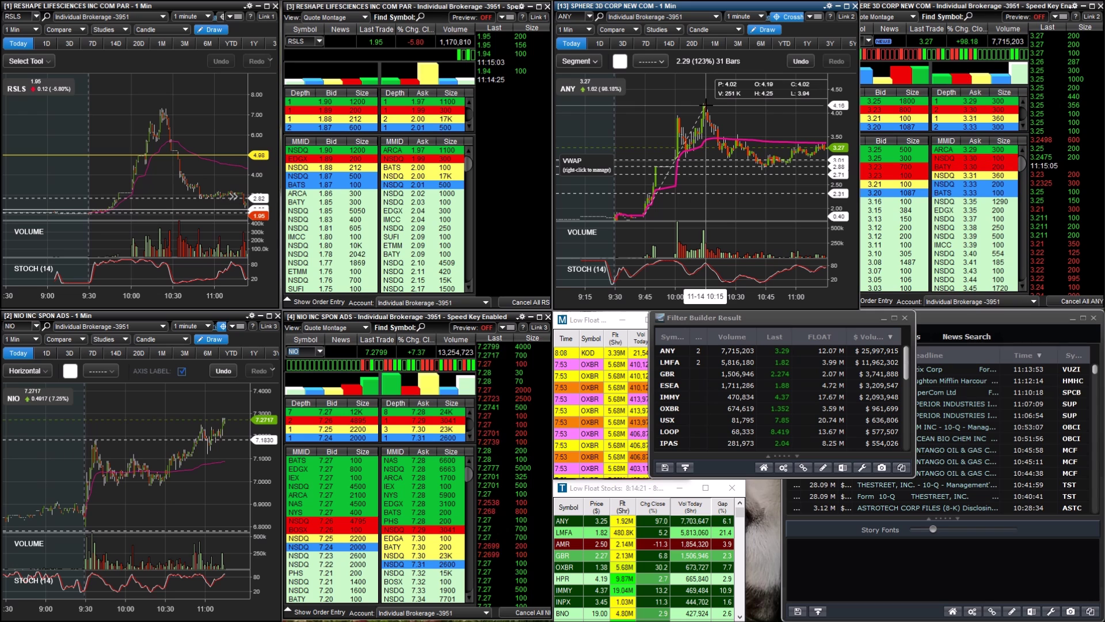
pyautogui.click(706, 105)
pyautogui.rightClick(705, 105)
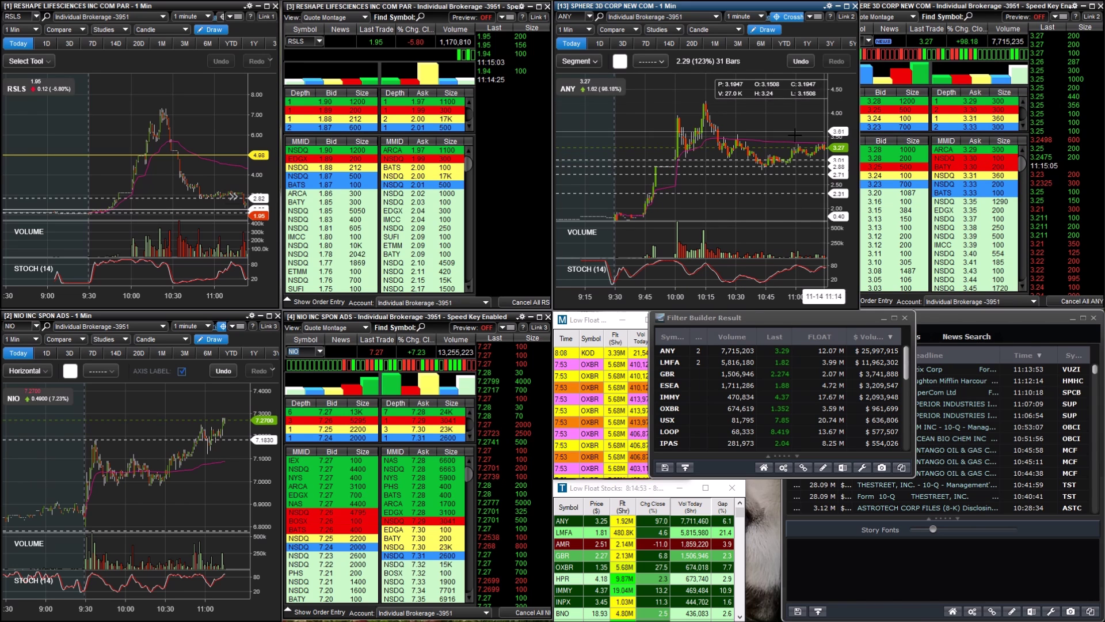
pyautogui.scroll(-4, 785, 113)
pyautogui.moveTo(788, 113); pyautogui.dragTo(716, 127)
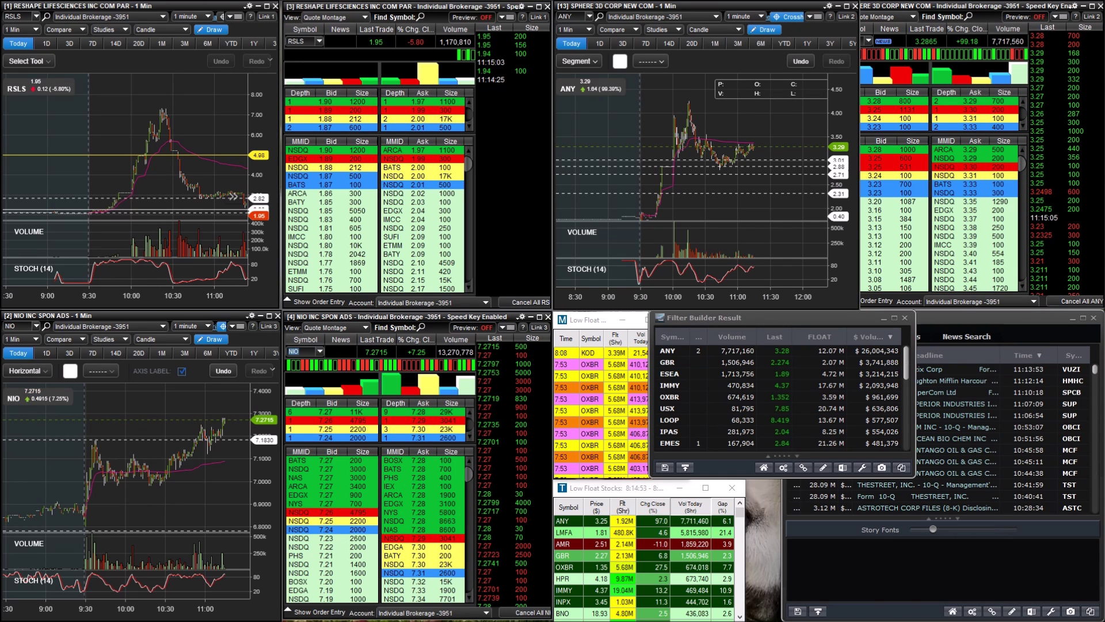
# Bring up the News window for ANY, widen it for reading, and open the 8-K article on the director, officer or compensation filing.
pyautogui.moveTo(1104, 69); pyautogui.dragTo(740, 63)
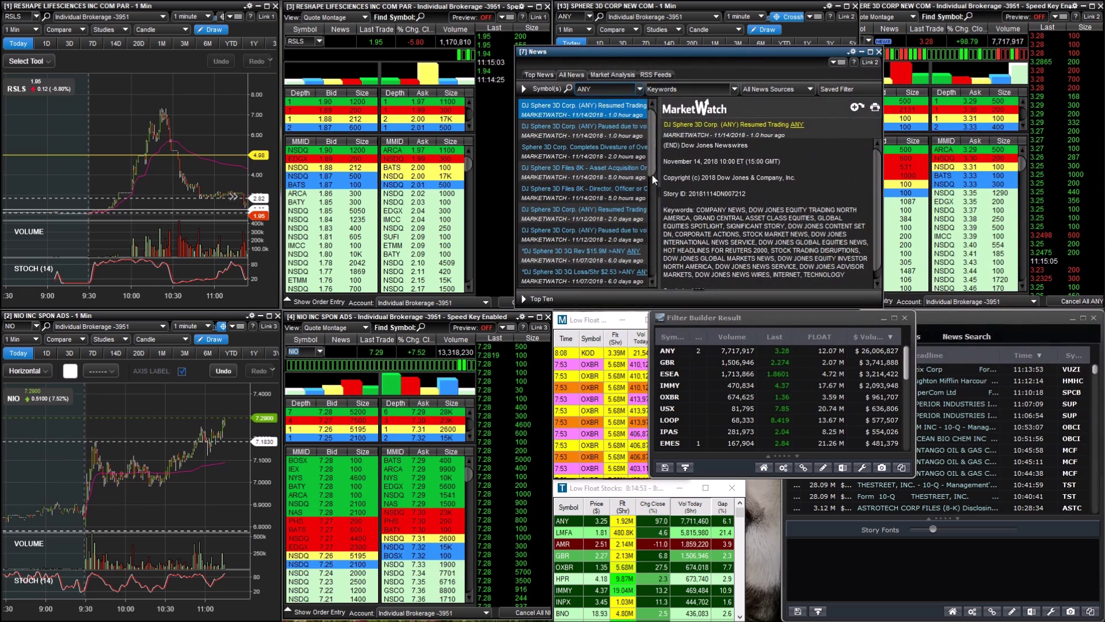
pyautogui.moveTo(653, 173); pyautogui.dragTo(772, 218)
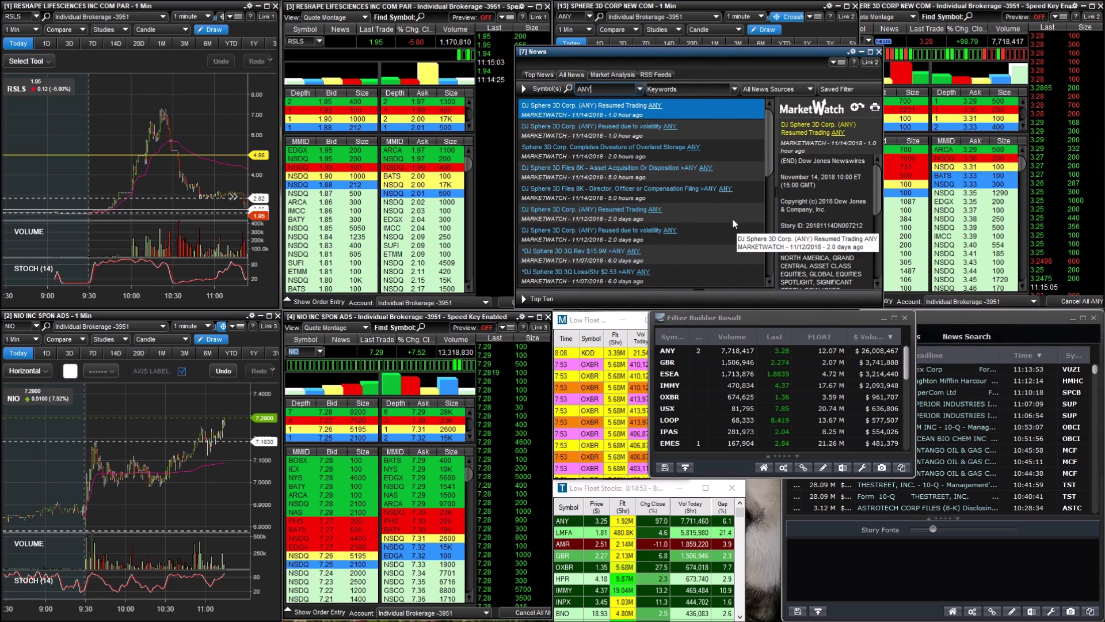
pyautogui.click(663, 196)
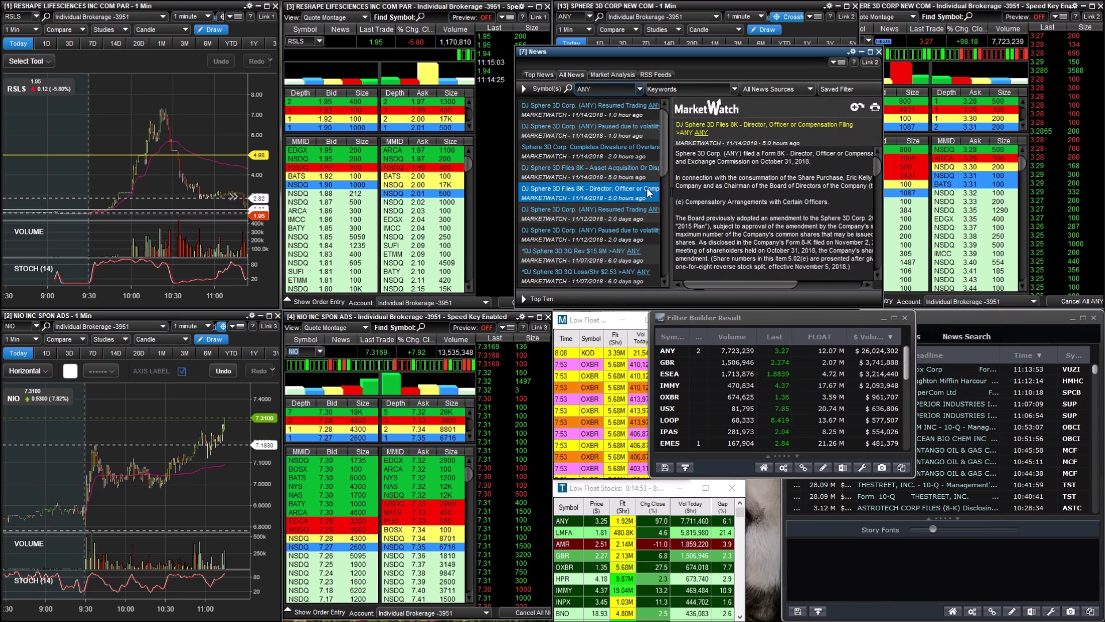
pyautogui.moveTo(649, 193); pyautogui.dragTo(595, 191)
pyautogui.moveTo(878, 169); pyautogui.dragTo(1030, 210)
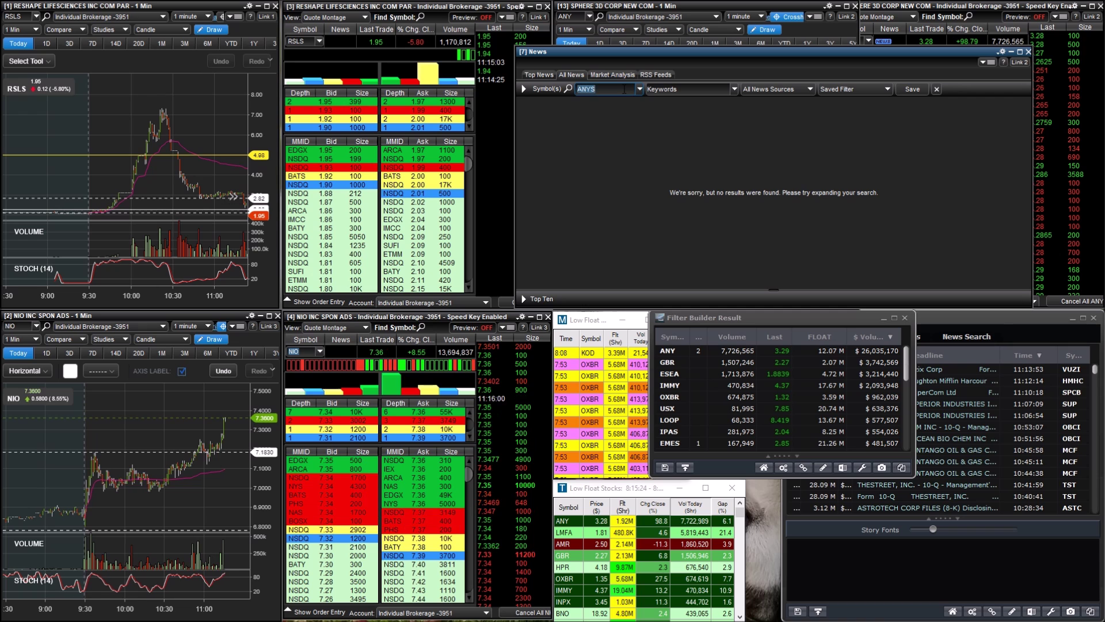
# Filter the news by the symbol ANY, read the Overland Storage divestiture article, and move the News window off the charts.
pyautogui.write('ANY')
pyautogui.press('Return')
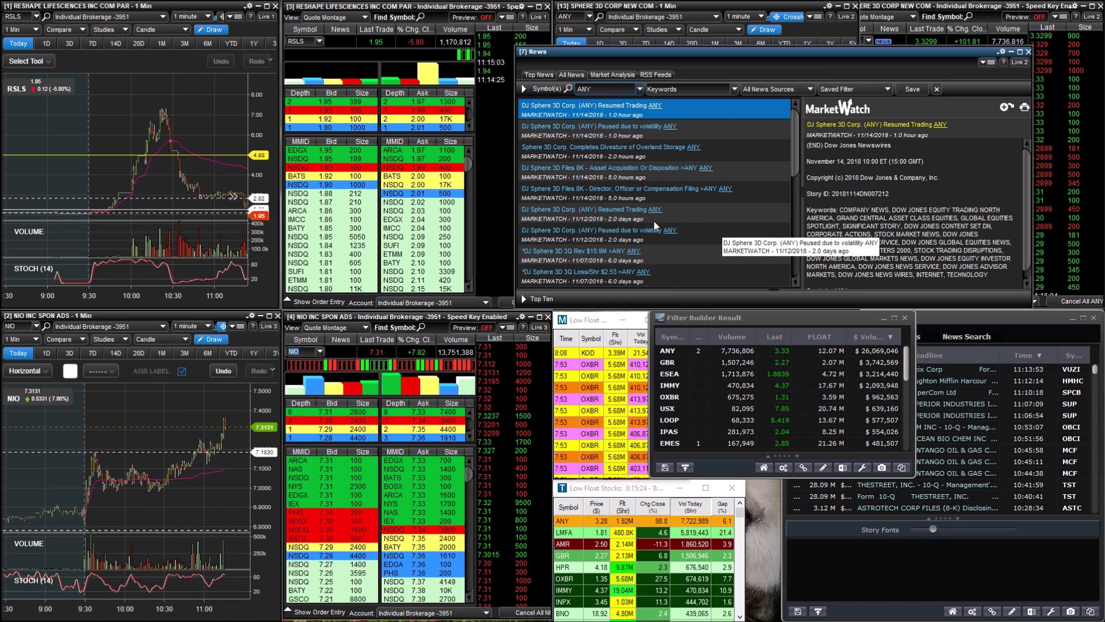
pyautogui.click(647, 154)
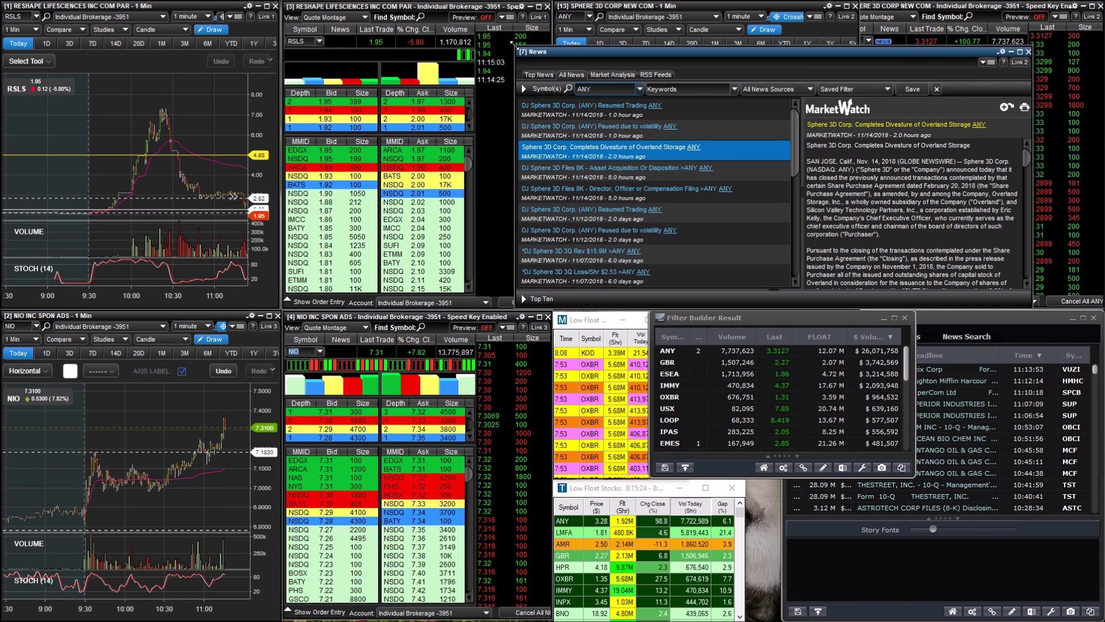
pyautogui.moveTo(510, 55); pyautogui.dragTo(737, 4)
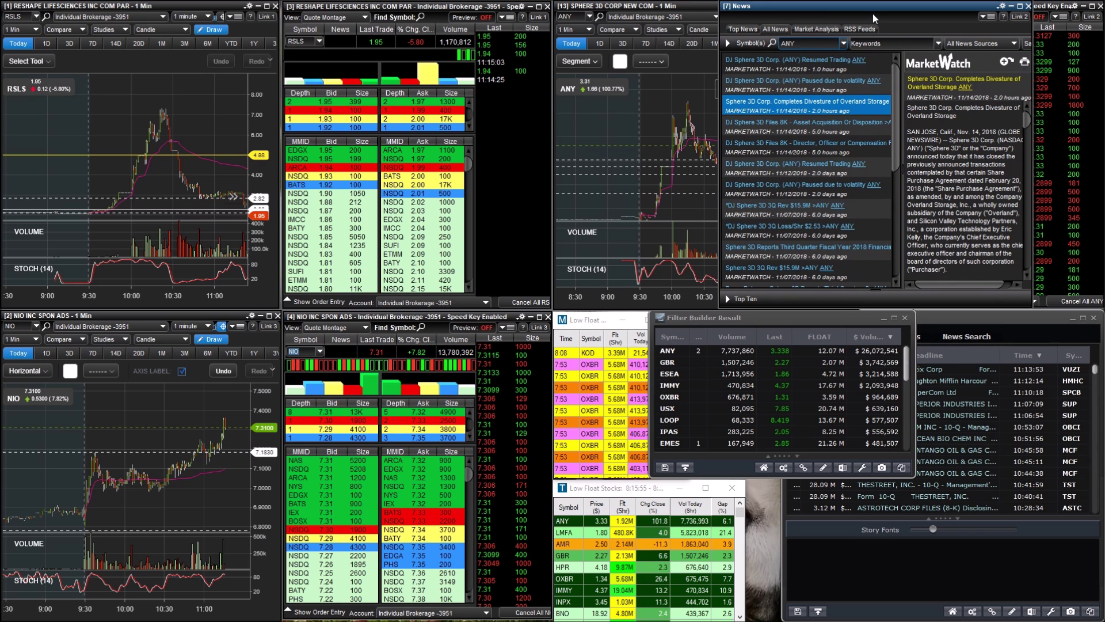
pyautogui.moveTo(891, 6); pyautogui.dragTo(1104, 8)
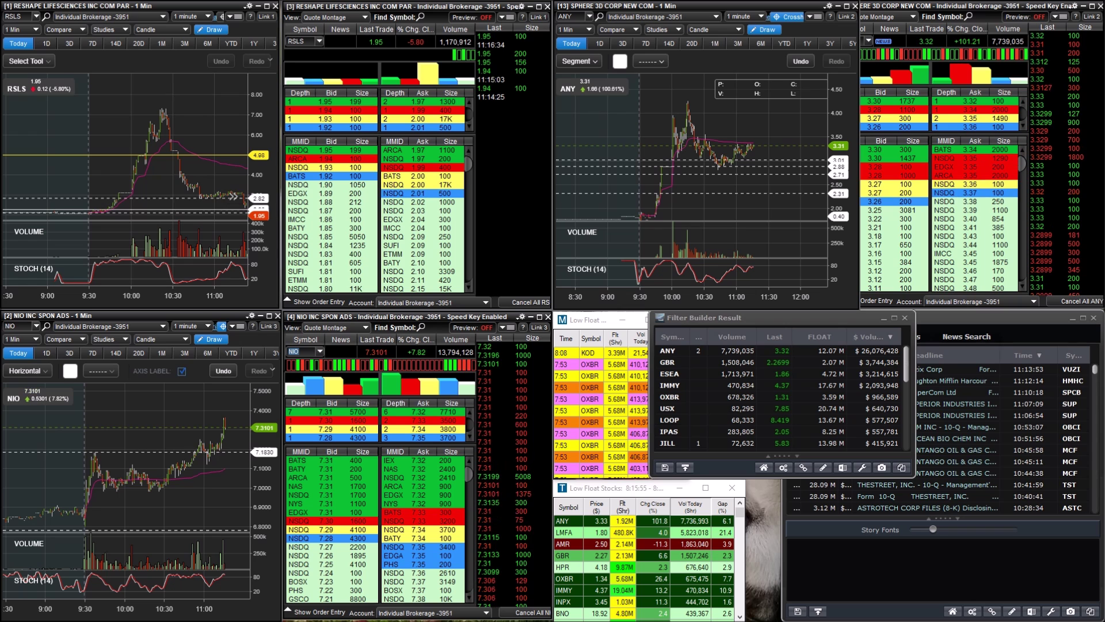
# Switch to the web browser showing Finviz and search the site for FINVIZ.
pyautogui.hotkey('alt', 'Tab')
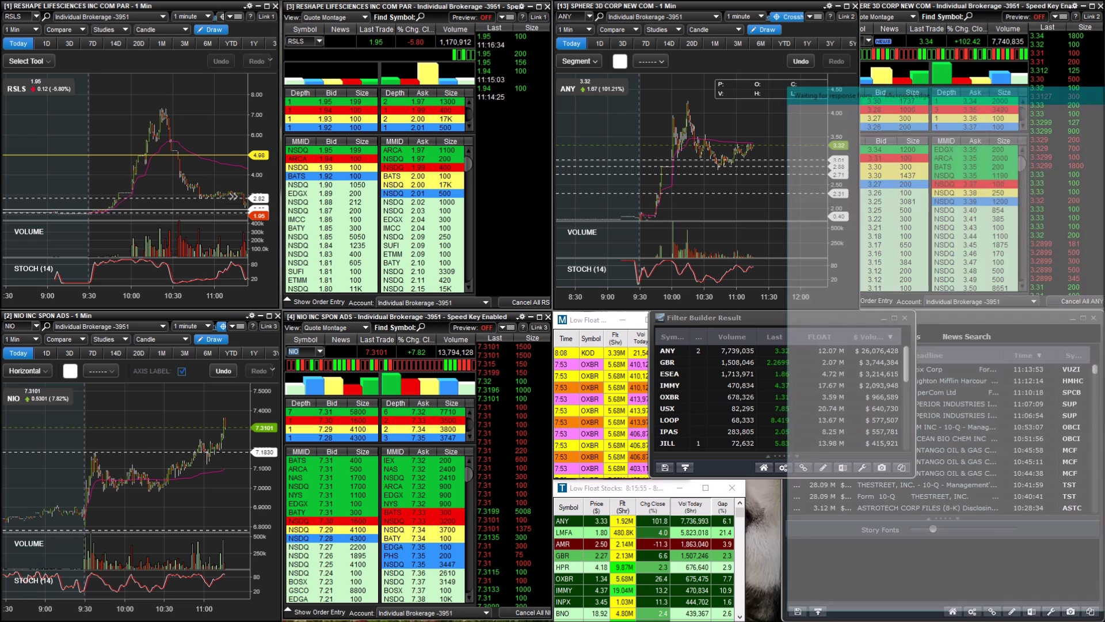
pyautogui.moveTo(1033, 78); pyautogui.dragTo(951, 57)
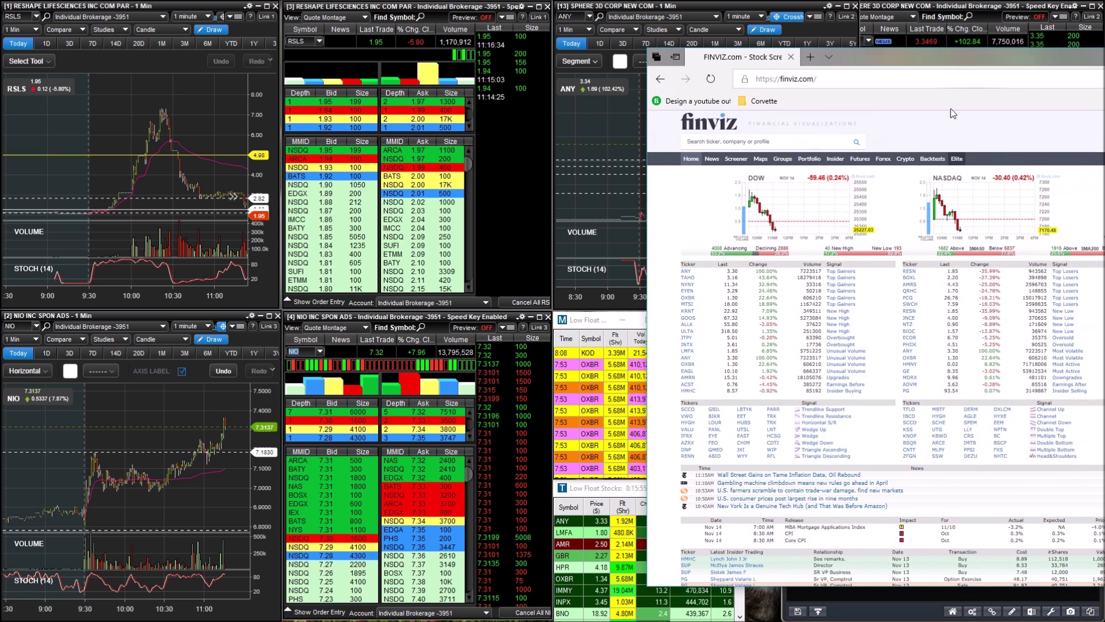
pyautogui.click(791, 143)
pyautogui.write('fijnv')
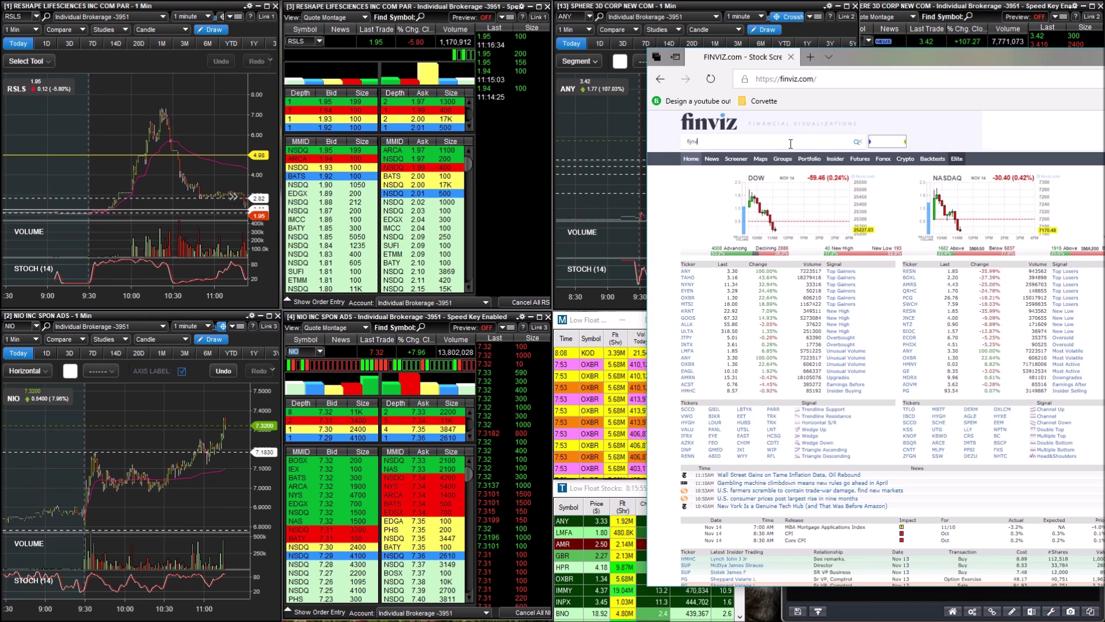
pyautogui.press('BackSpace')
pyautogui.press('BackSpace')
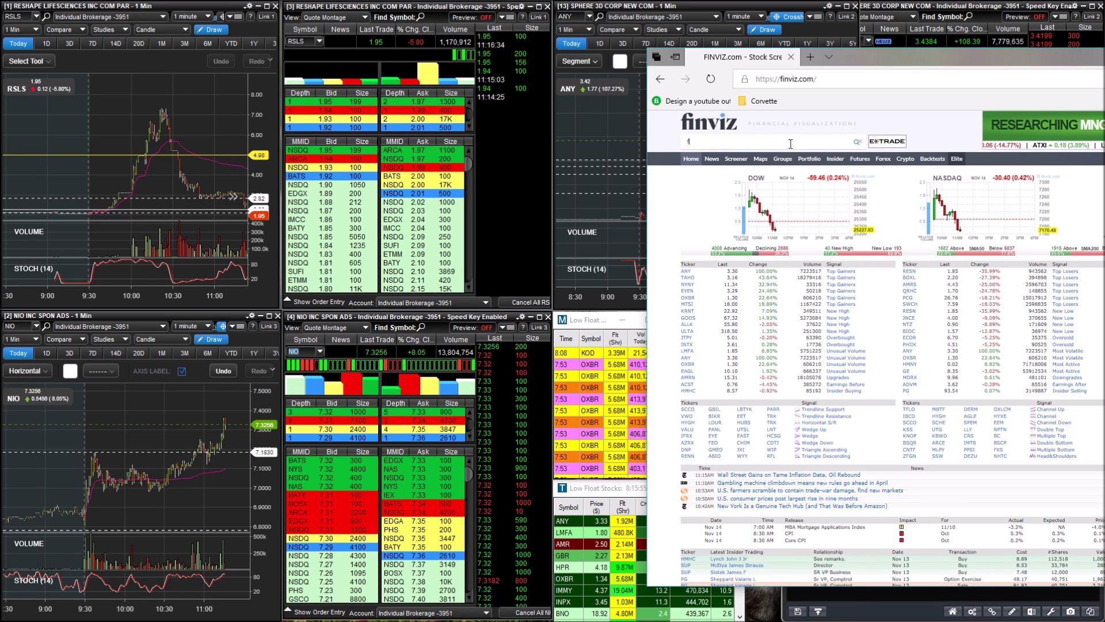
pyautogui.press('Return')
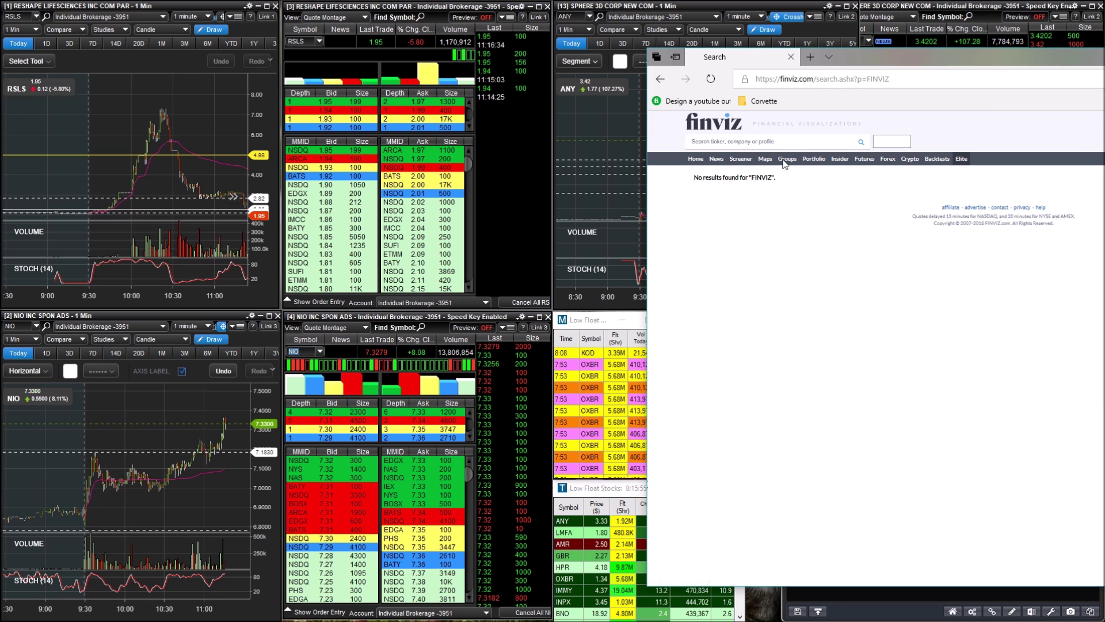
# Search Finviz for the ticker ANY.
pyautogui.write('any')
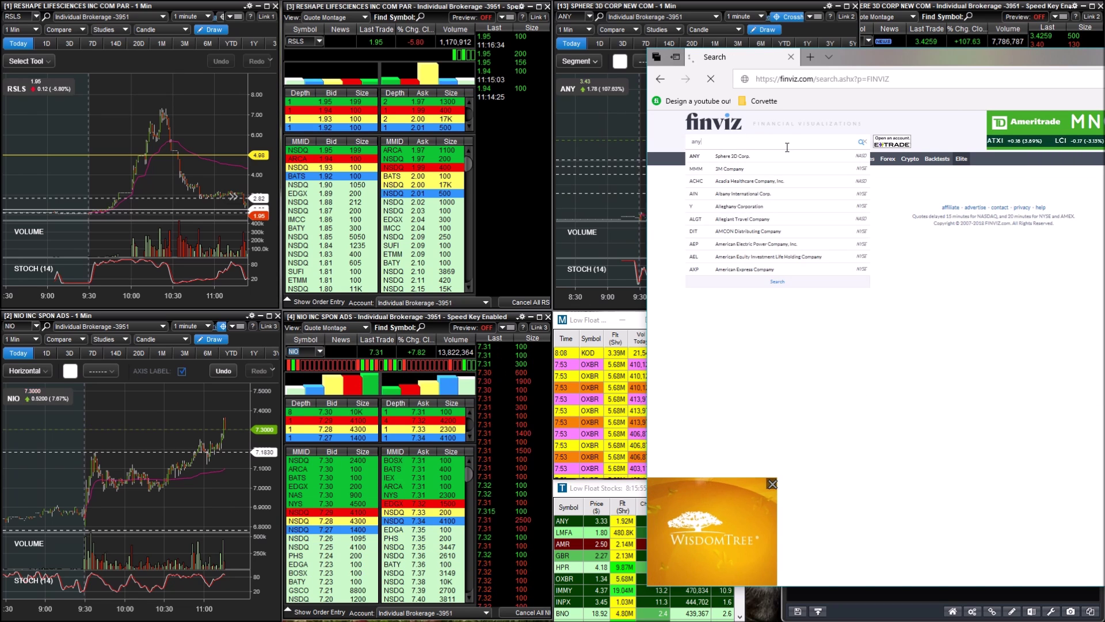
pyautogui.press('Return')
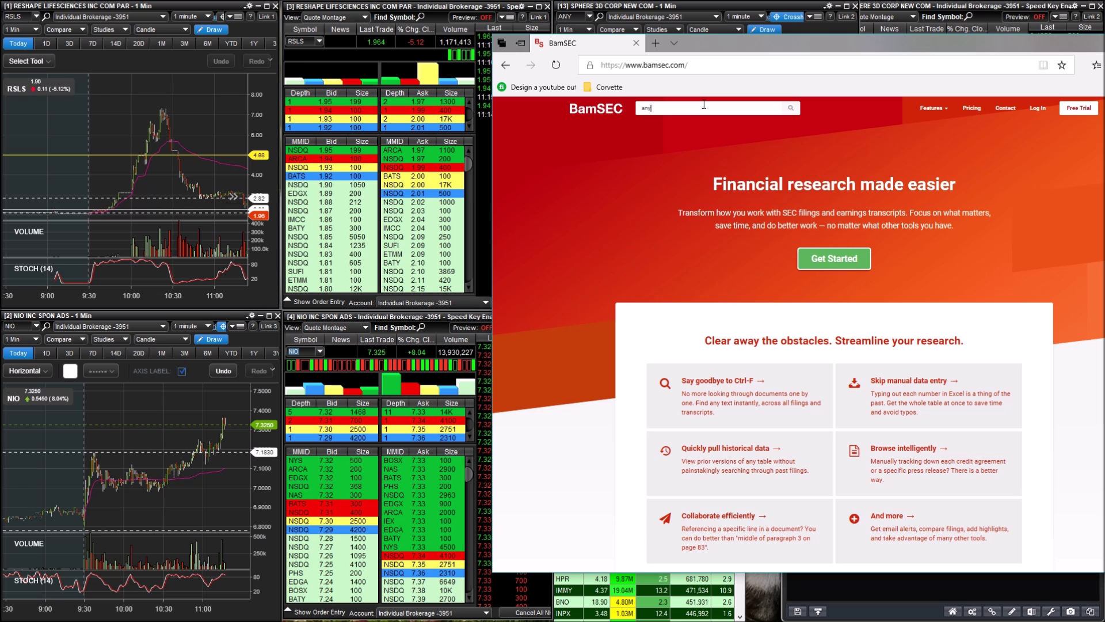
# Look up Sphere 3D on BamSEC, view the divestiture exhibit of its 8-K filing, and close the page.
pyautogui.click(725, 122)
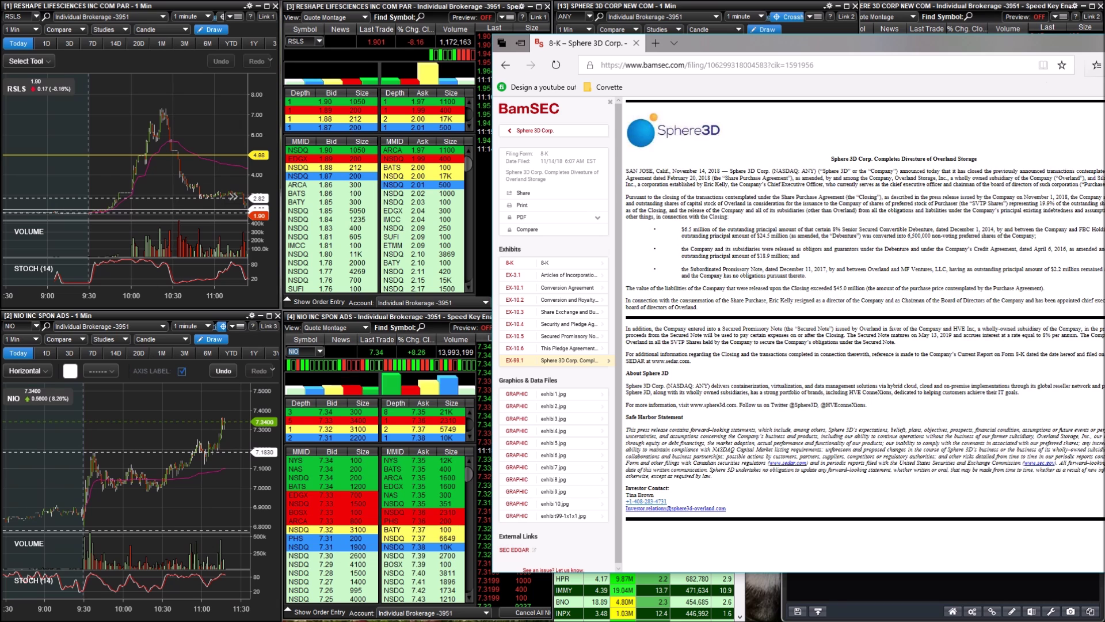
pyautogui.click(636, 43)
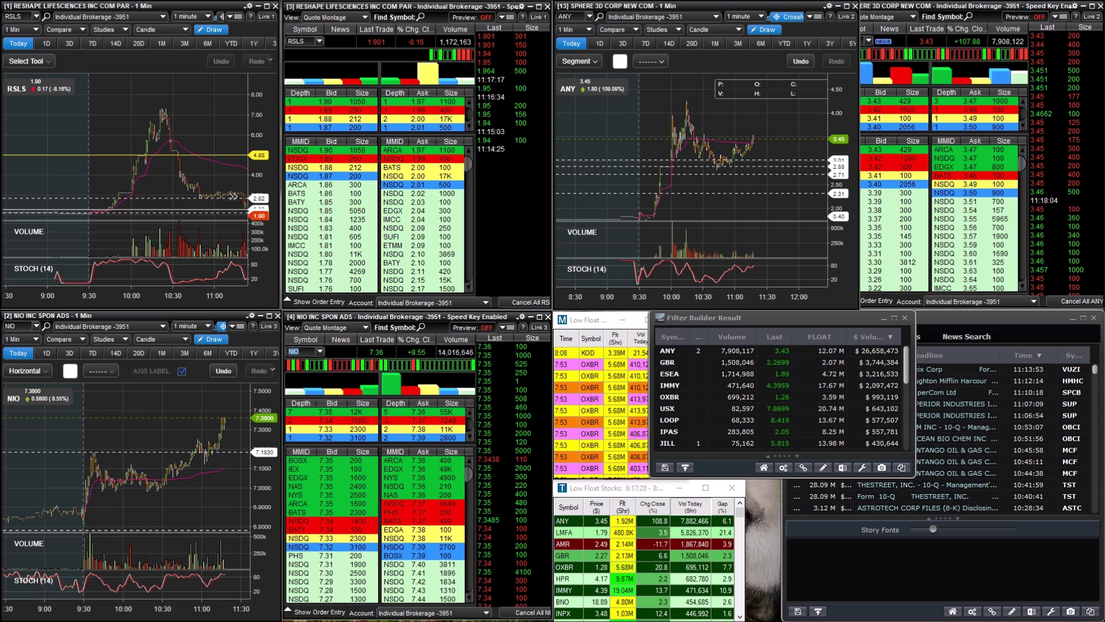
# Show the ANY chart as a one-year daily chart and examine its long-term price history and earlier spikes.
pyautogui.click(804, 44)
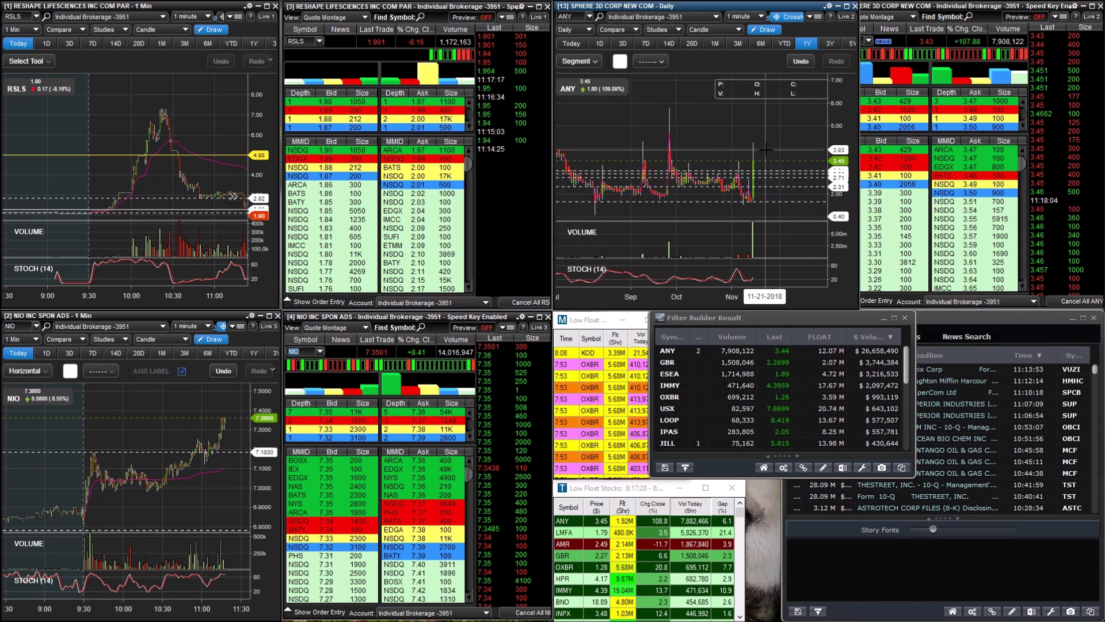
pyautogui.scroll(-10, 704, 150)
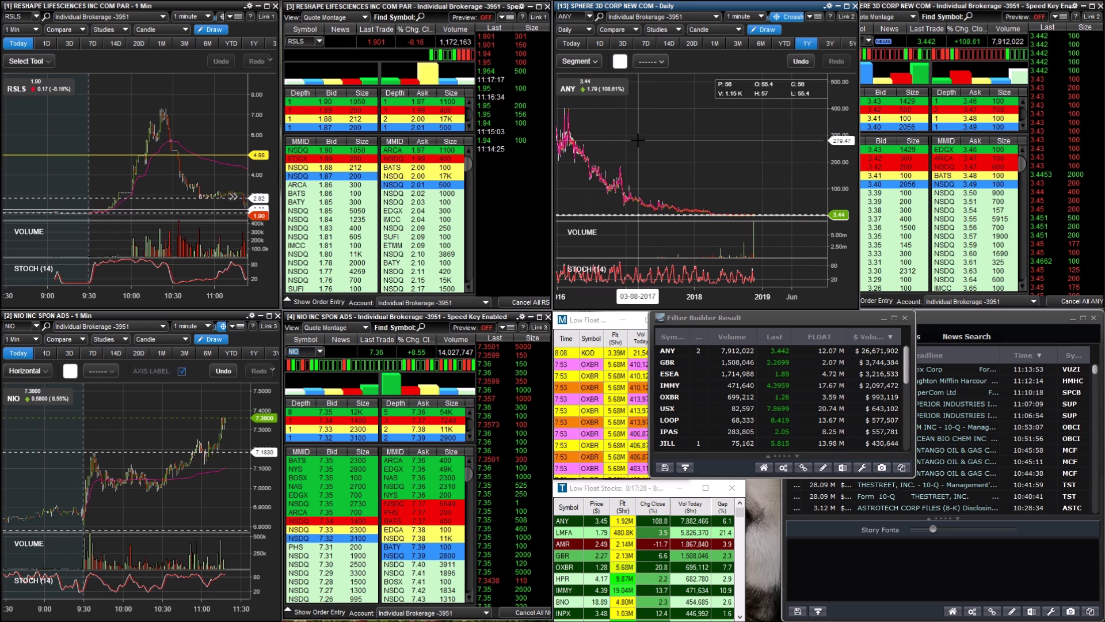
pyautogui.scroll(10, 696, 149)
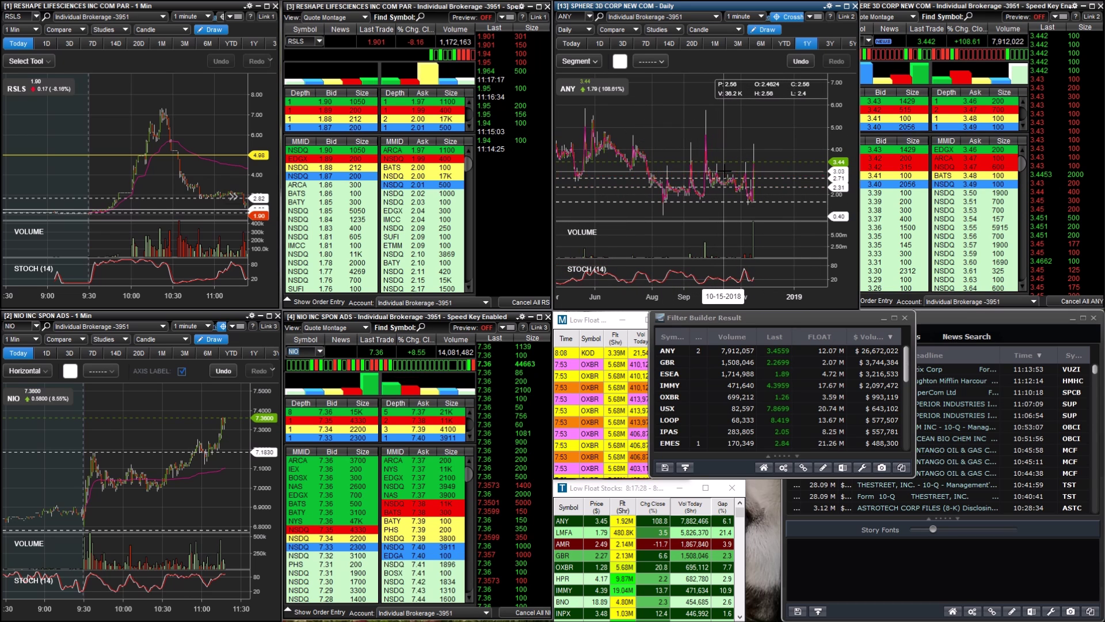
pyautogui.click(714, 189)
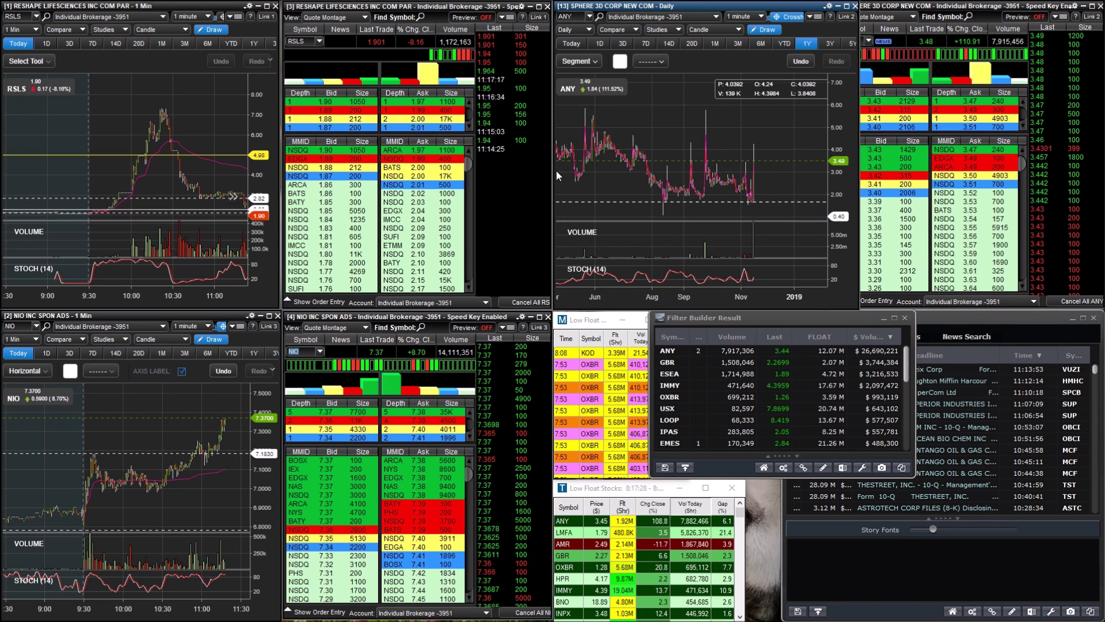
pyautogui.moveTo(641, 154); pyautogui.dragTo(605, 145)
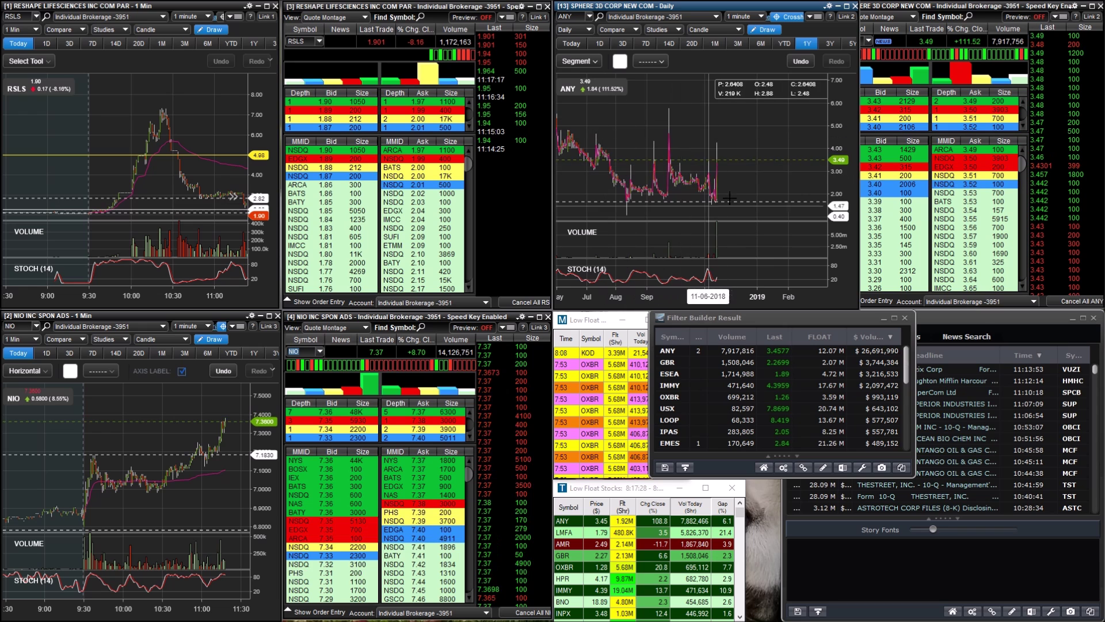
pyautogui.scroll(5, 763, 178)
pyautogui.moveTo(677, 152); pyautogui.dragTo(818, 160)
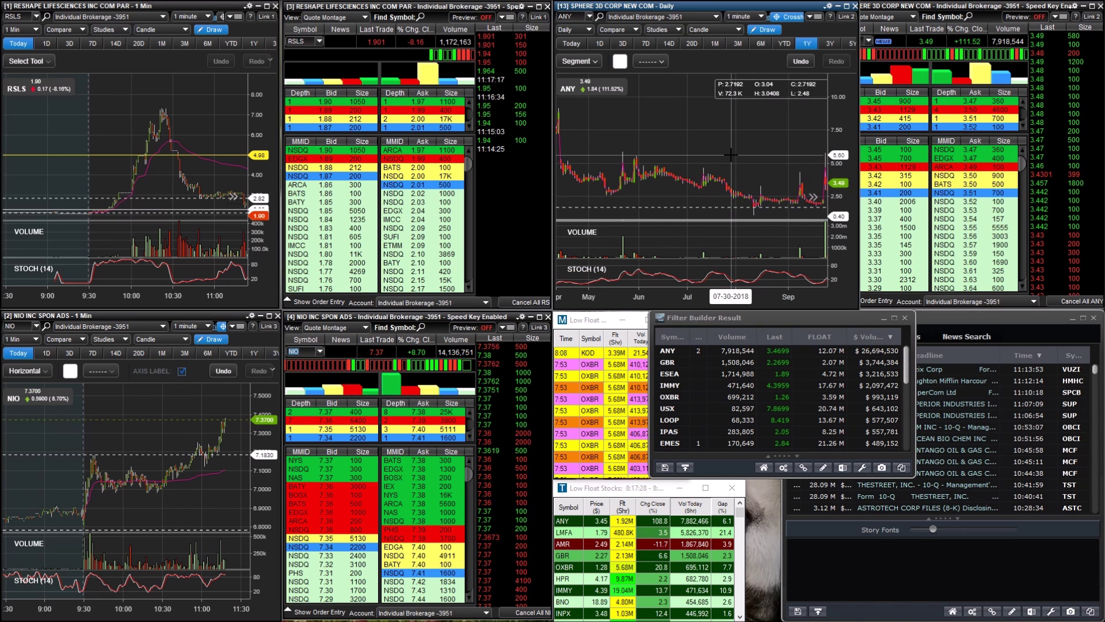
pyautogui.scroll(-2, 731, 155)
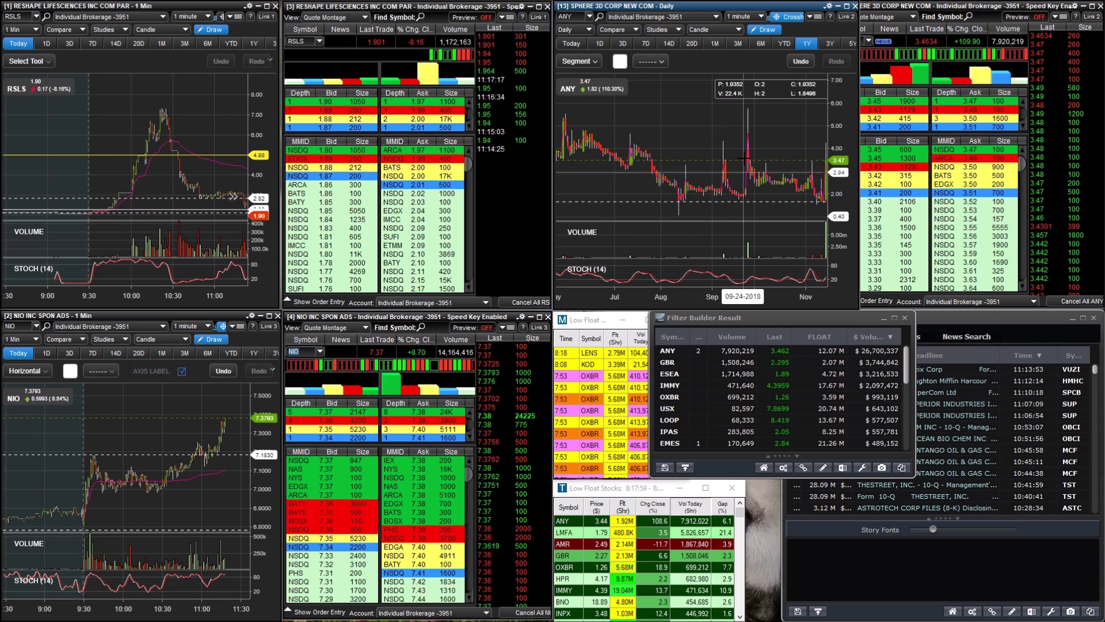
pyautogui.scroll(-1, 740, 133)
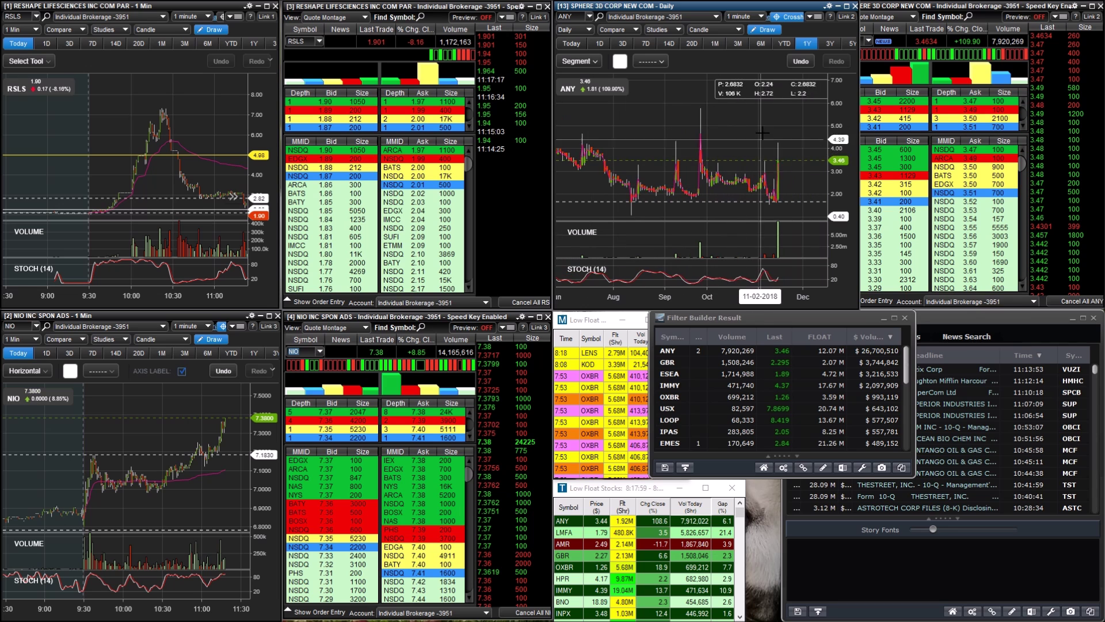
pyautogui.scroll(-10, 750, 138)
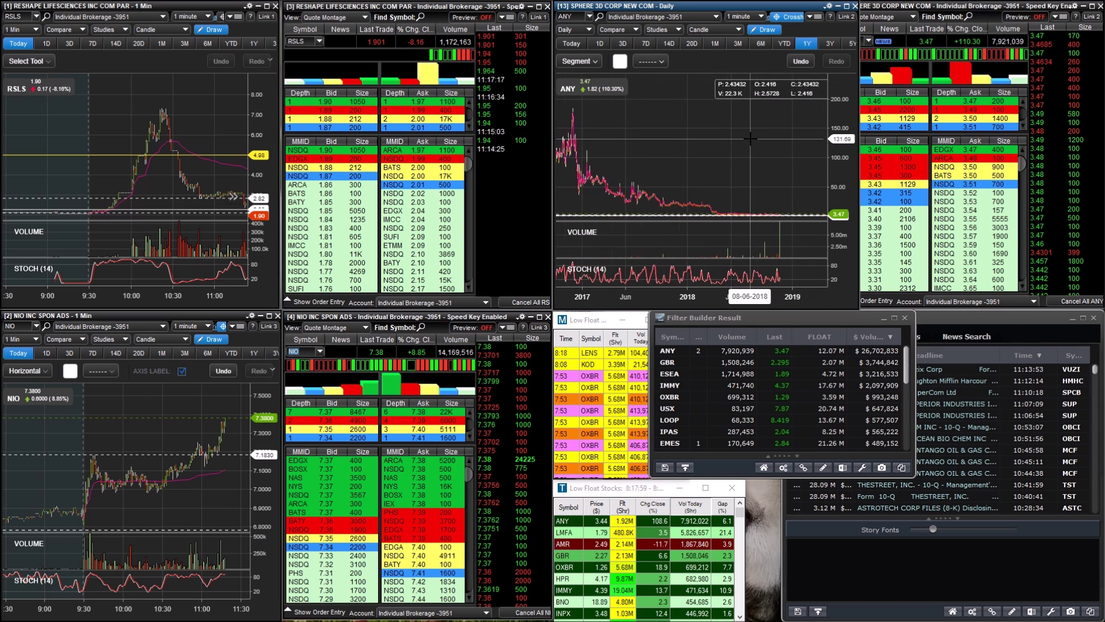
# Return the ANY chart to today's one-minute view and examine the start of the morning run.
pyautogui.click(579, 45)
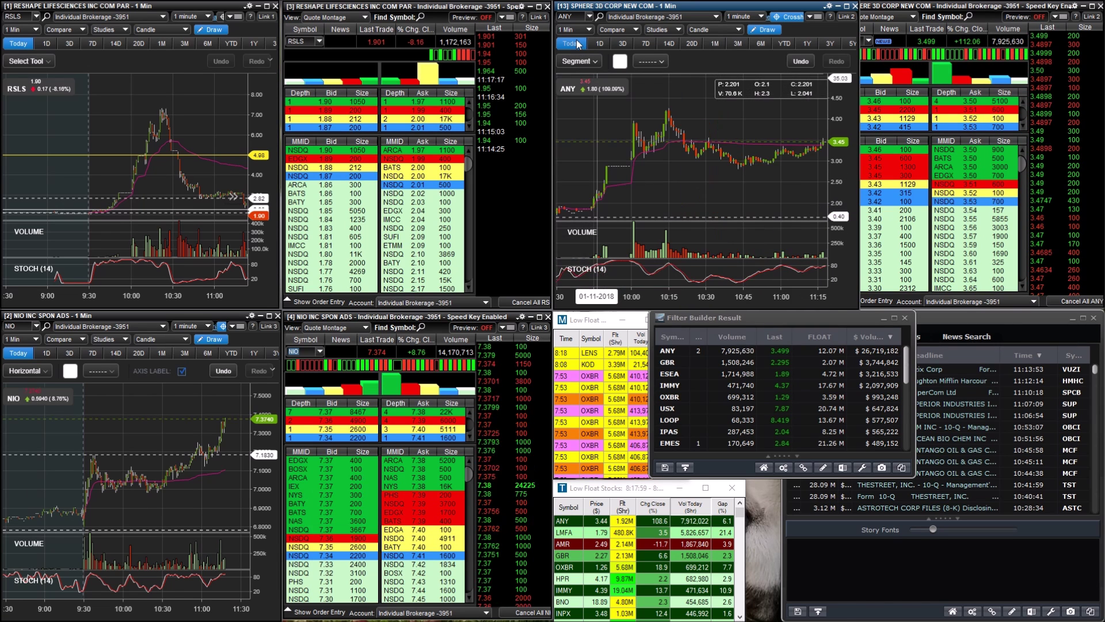
pyautogui.scroll(-3, 797, 171)
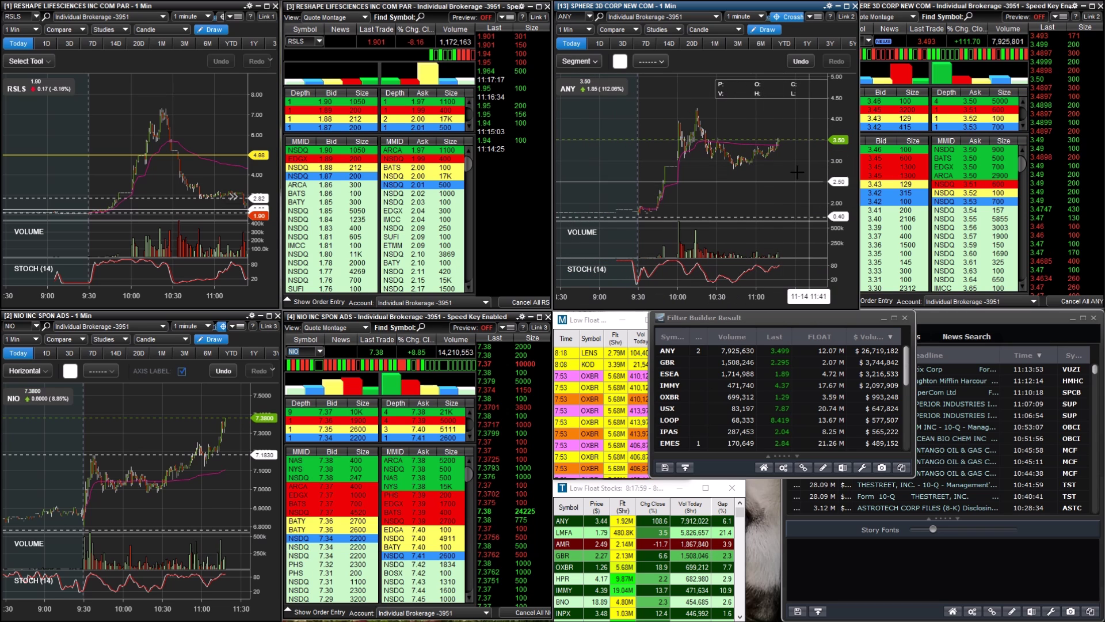
pyautogui.scroll(3, 780, 198)
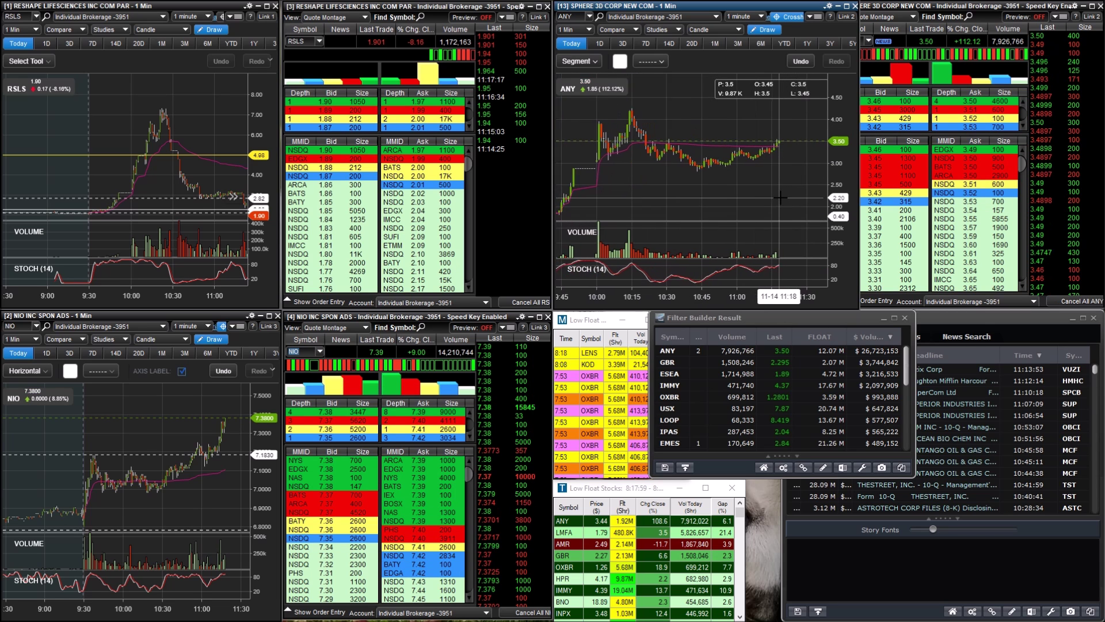
pyautogui.moveTo(667, 184); pyautogui.dragTo(814, 184)
pyautogui.scroll(3, 731, 175)
pyautogui.moveTo(728, 172); pyautogui.dragTo(666, 168)
# Narrow the Filter Builder Result window so it no longer covers the Low Float alert window.
pyautogui.click(646, 323)
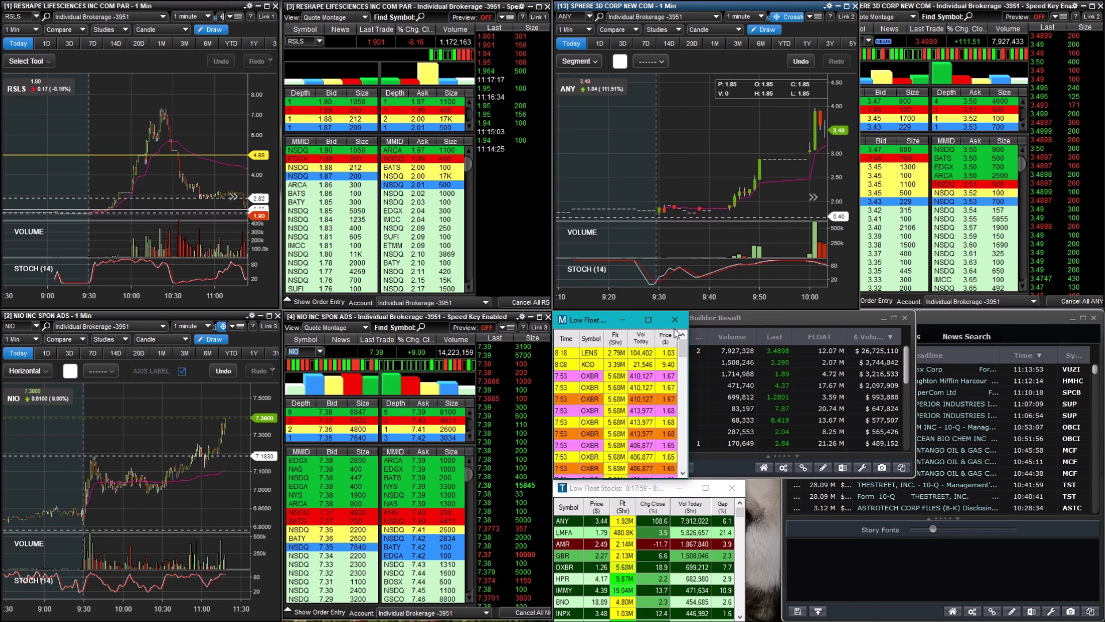
pyautogui.click(722, 325)
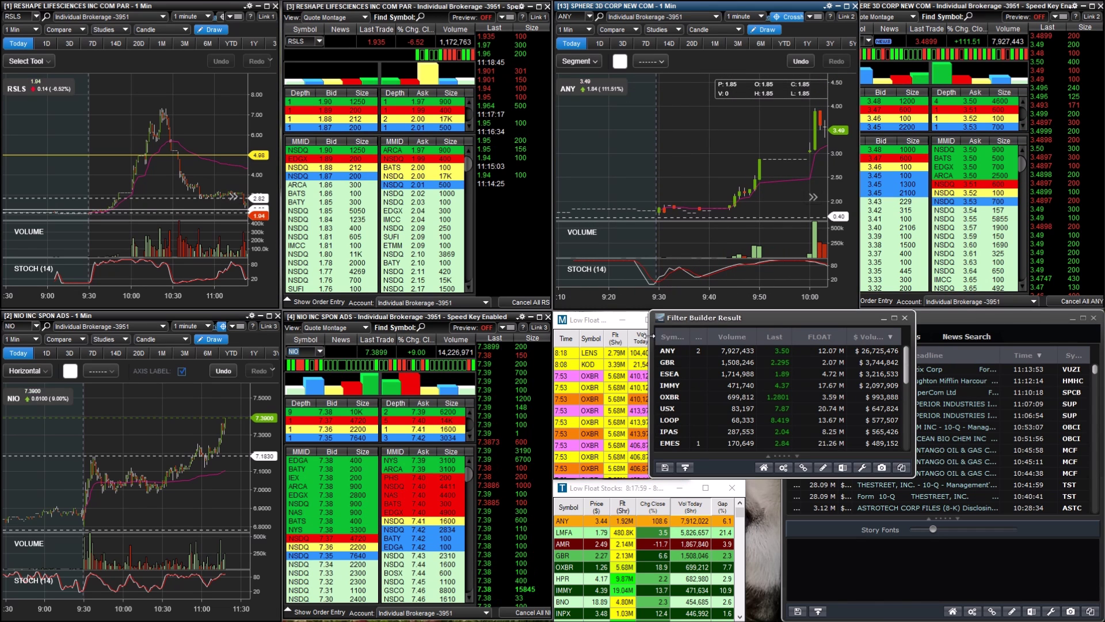
pyautogui.moveTo(653, 336); pyautogui.dragTo(724, 349)
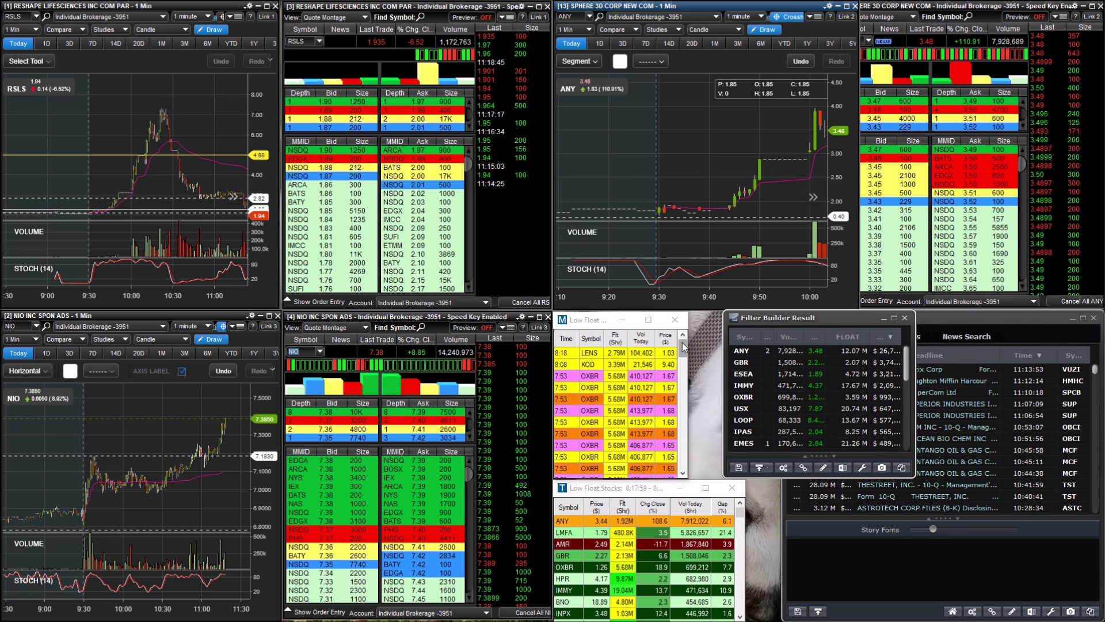
# Load the Low Float alert history for 11/14/2018 from 8:18:55 AM back to this morning (0 days ago).
pyautogui.moveTo(684, 347); pyautogui.dragTo(699, 423)
pyautogui.rightClick(633, 409)
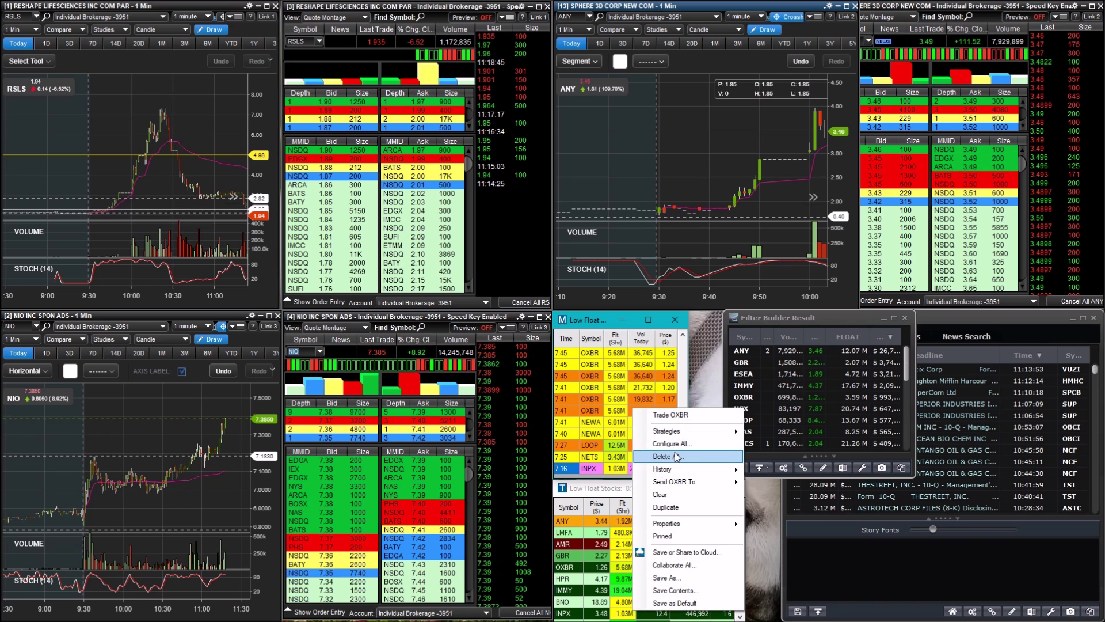
pyautogui.moveTo(702, 467)
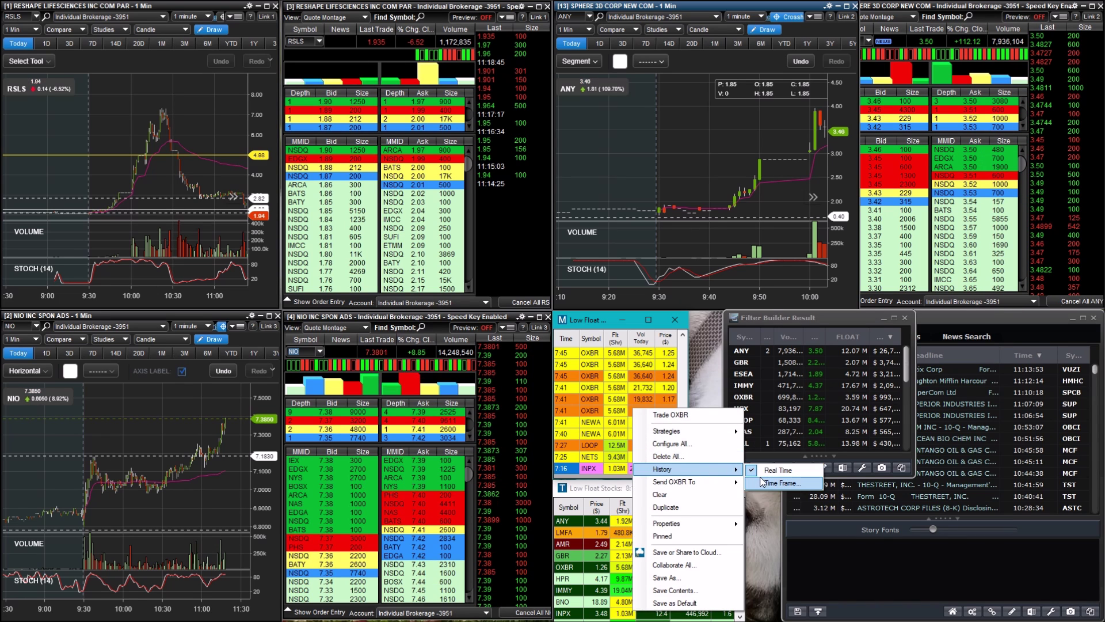
pyautogui.click(778, 482)
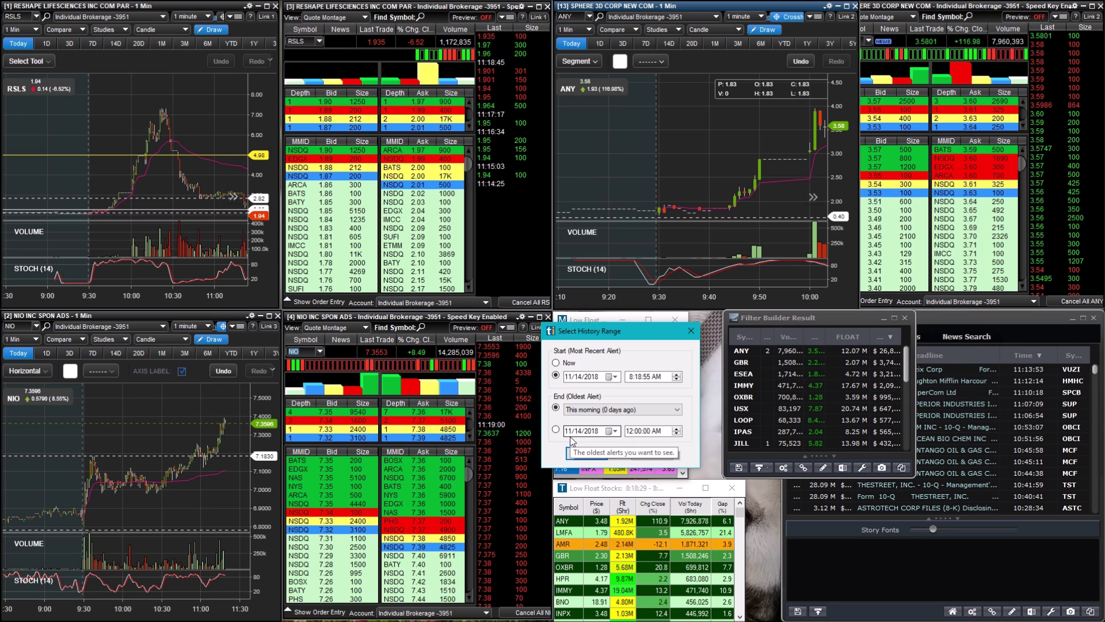
pyautogui.click(583, 452)
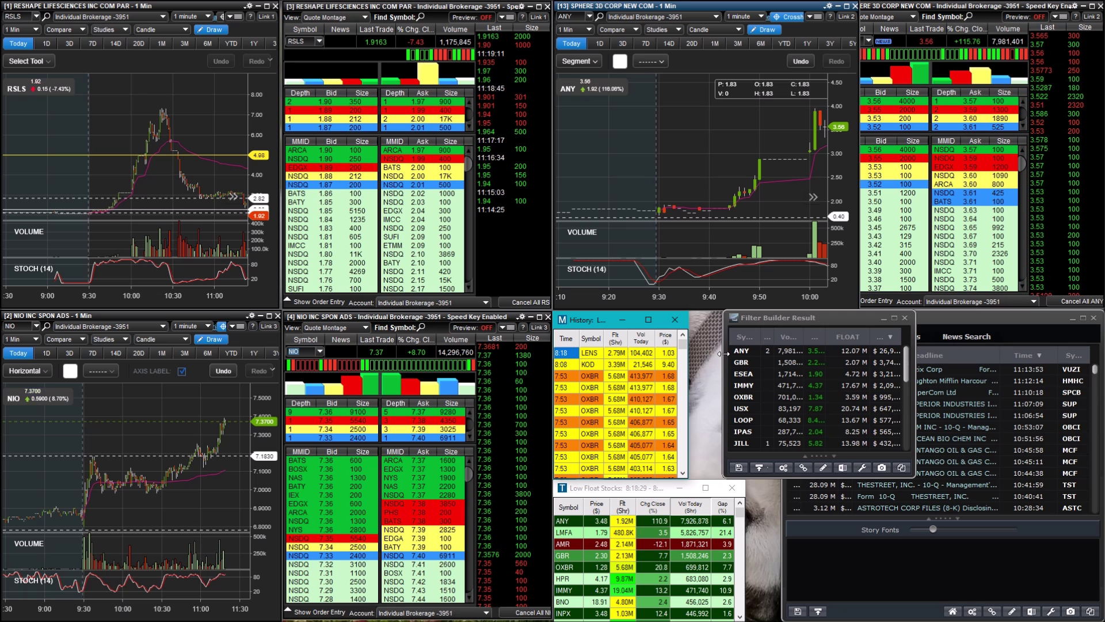
# Search the Low Float alert history for the ANY alerts around 6:45 and 7:00 and compare them with the chart.
pyautogui.moveTo(720, 353); pyautogui.dragTo(690, 469)
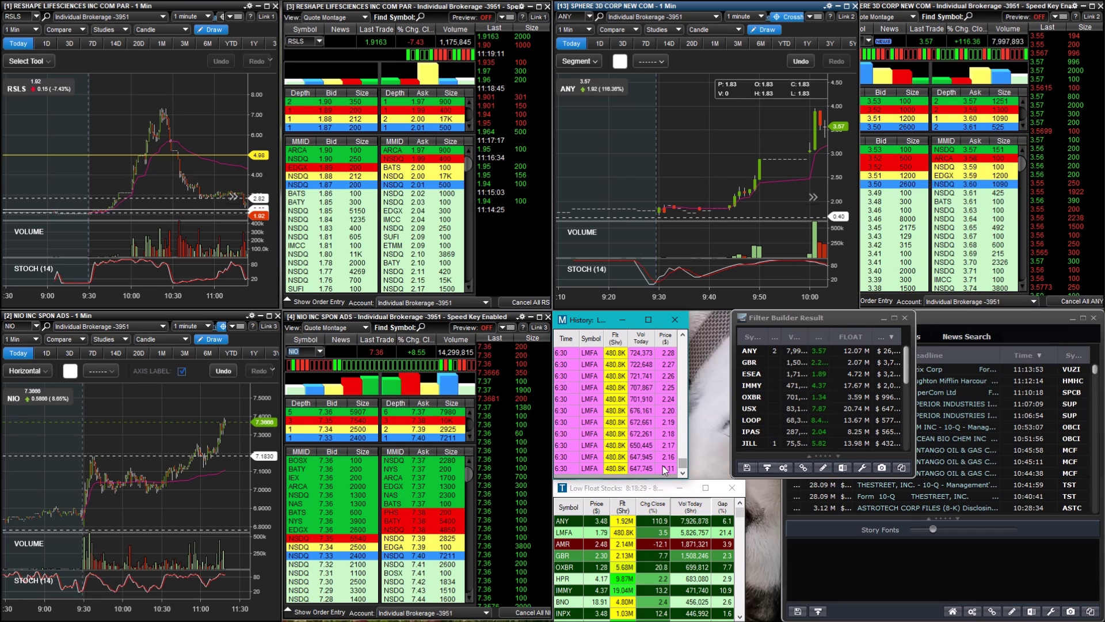
pyautogui.scroll(10, 657, 469)
pyautogui.scroll(-4, 654, 471)
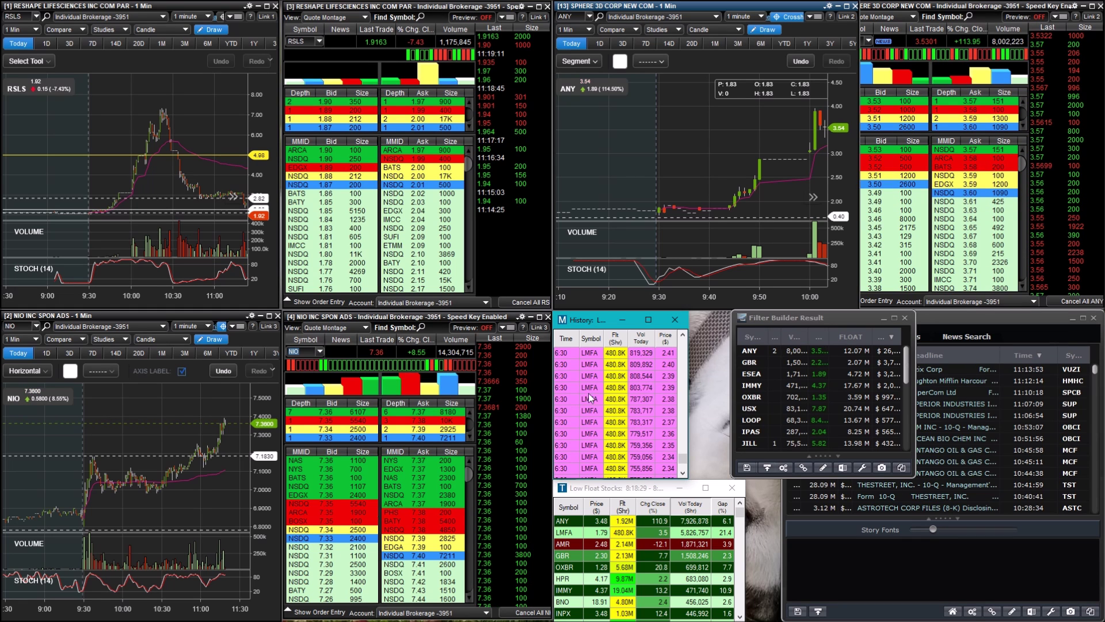
pyautogui.scroll(-4, 609, 450)
pyautogui.scroll(-5, 631, 448)
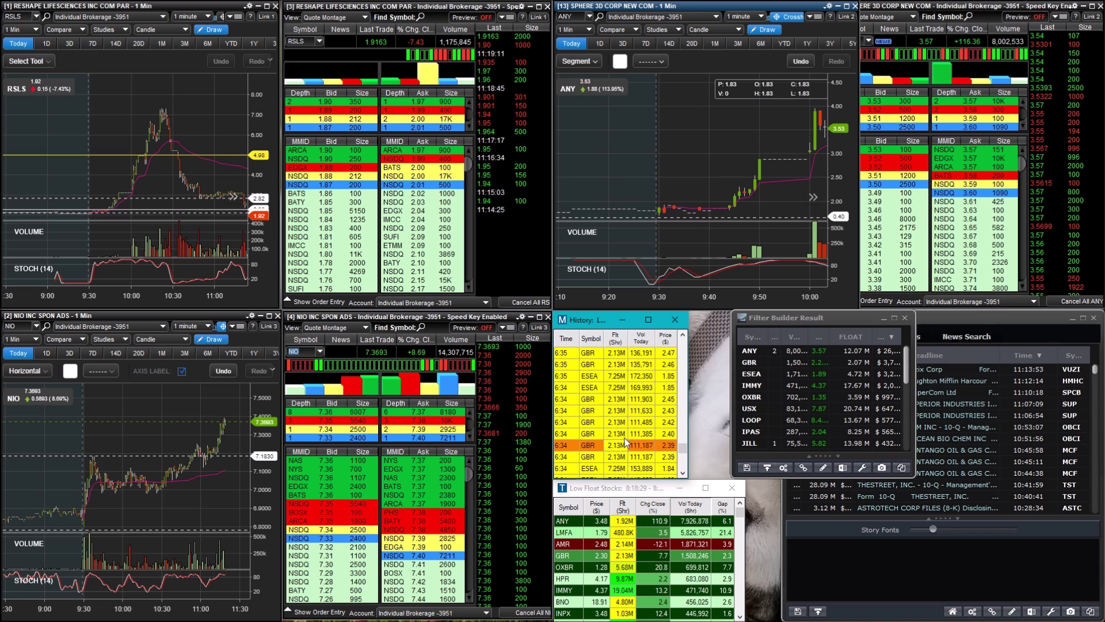
pyautogui.scroll(5, 626, 442)
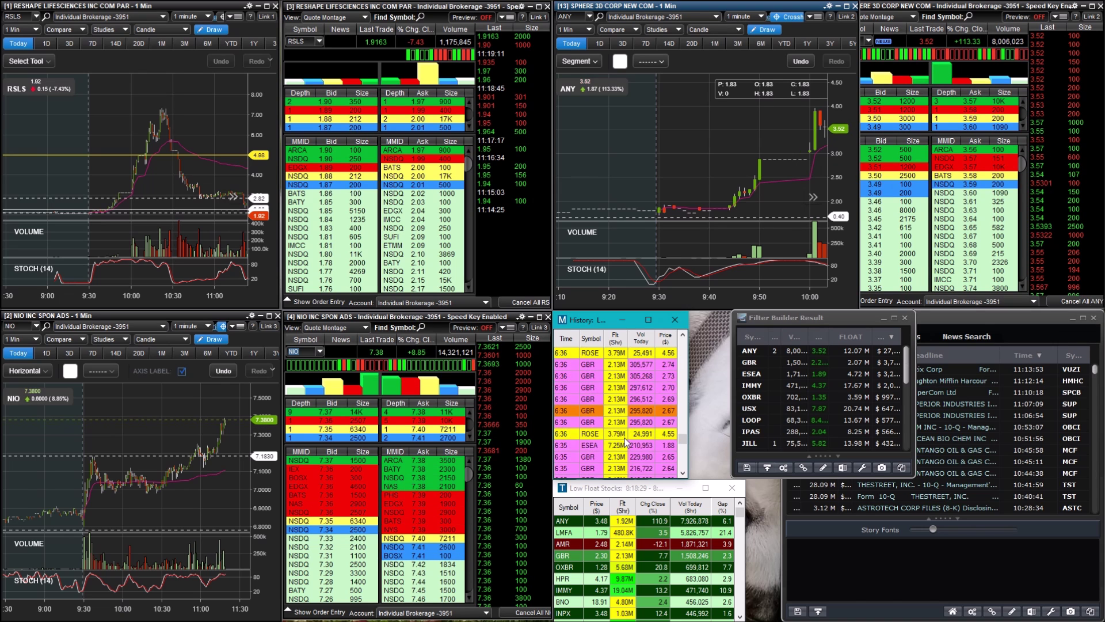
pyautogui.scroll(6, 626, 442)
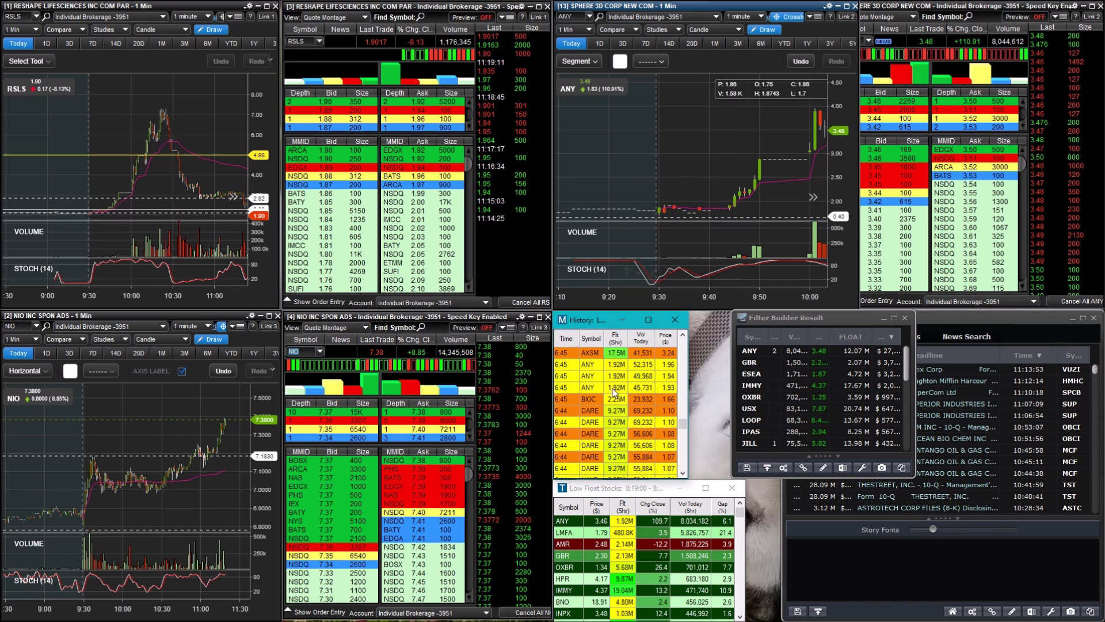
pyautogui.click(669, 388)
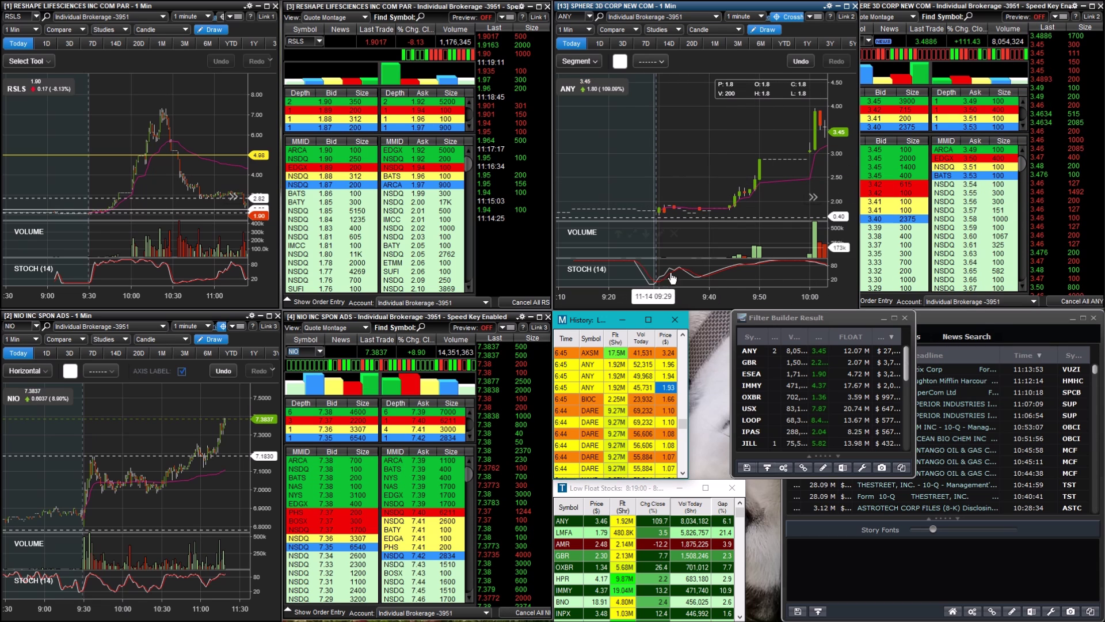
pyautogui.scroll(10, 662, 412)
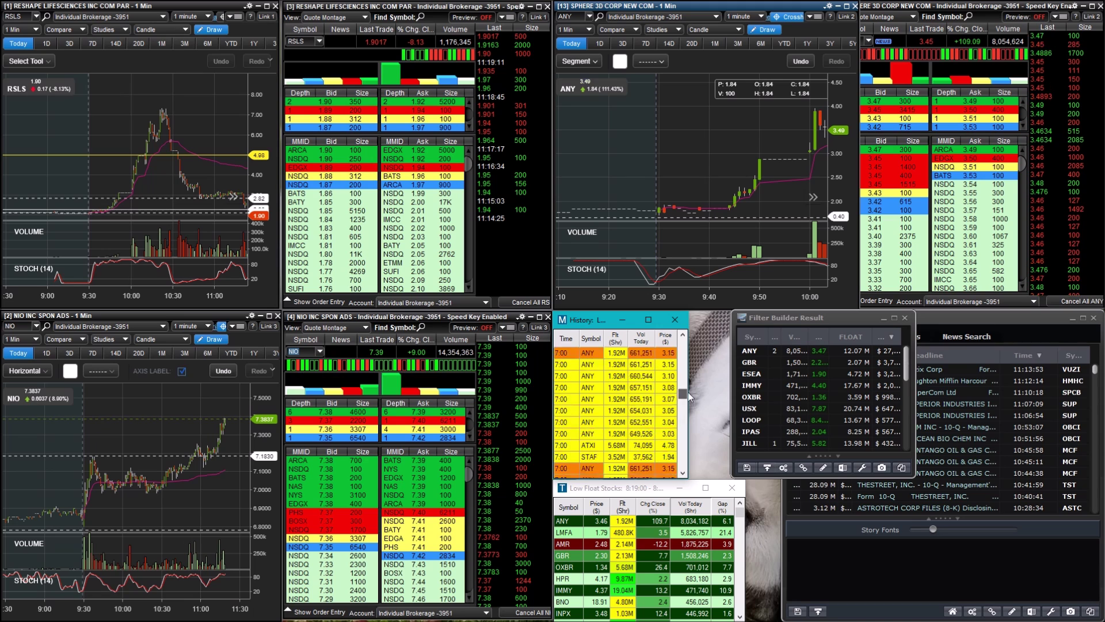
# Swap the charted symbols: load NIO in the chart showing ANY, and ANY in the chart showing NIO.
pyautogui.moveTo(598, 233)
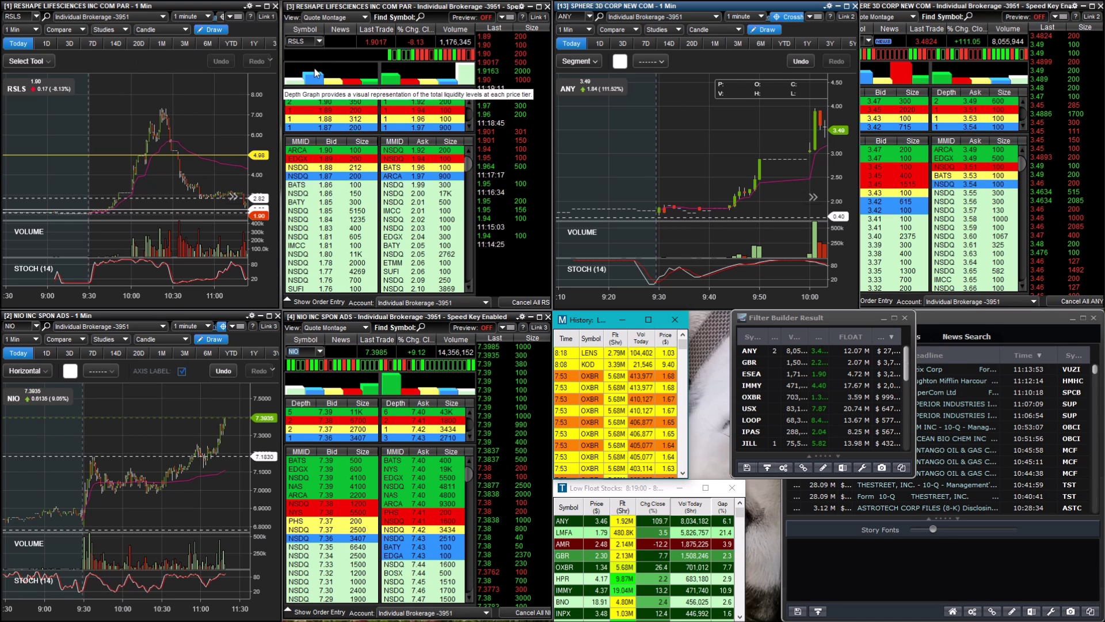
pyautogui.click(585, 16)
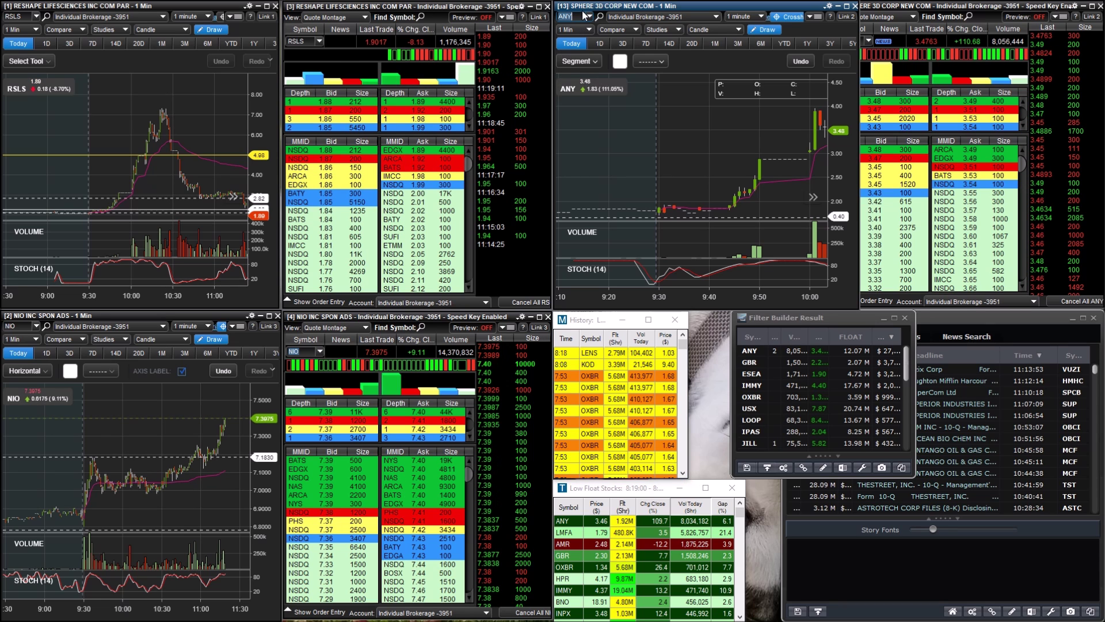
pyautogui.write('NIO')
pyautogui.press('Return')
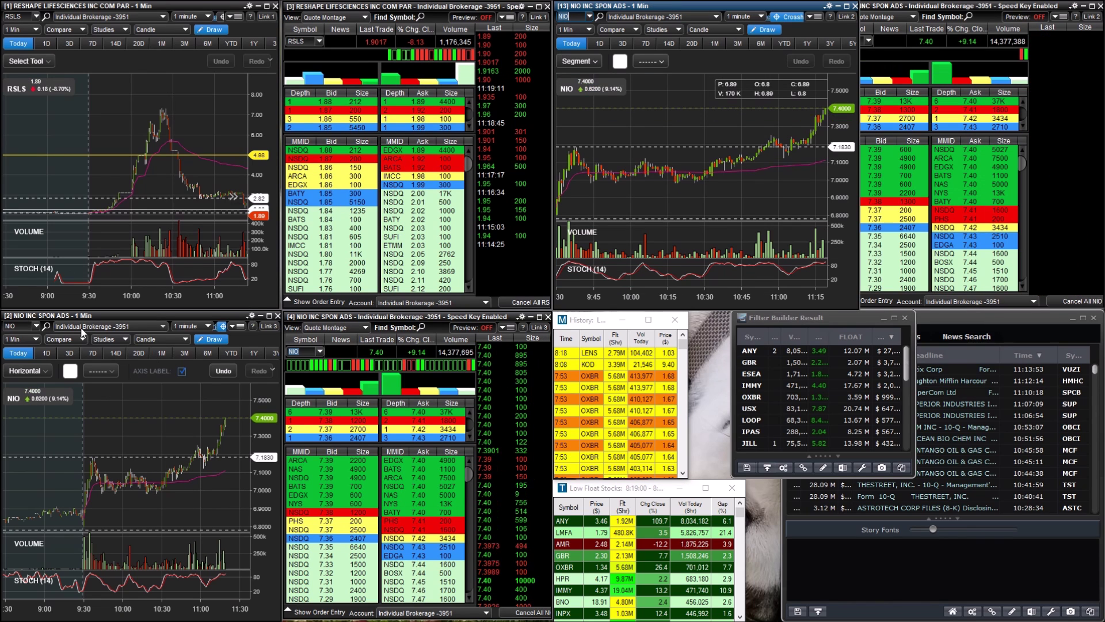
pyautogui.click(19, 326)
pyautogui.write('ANY')
pyautogui.press('Return')
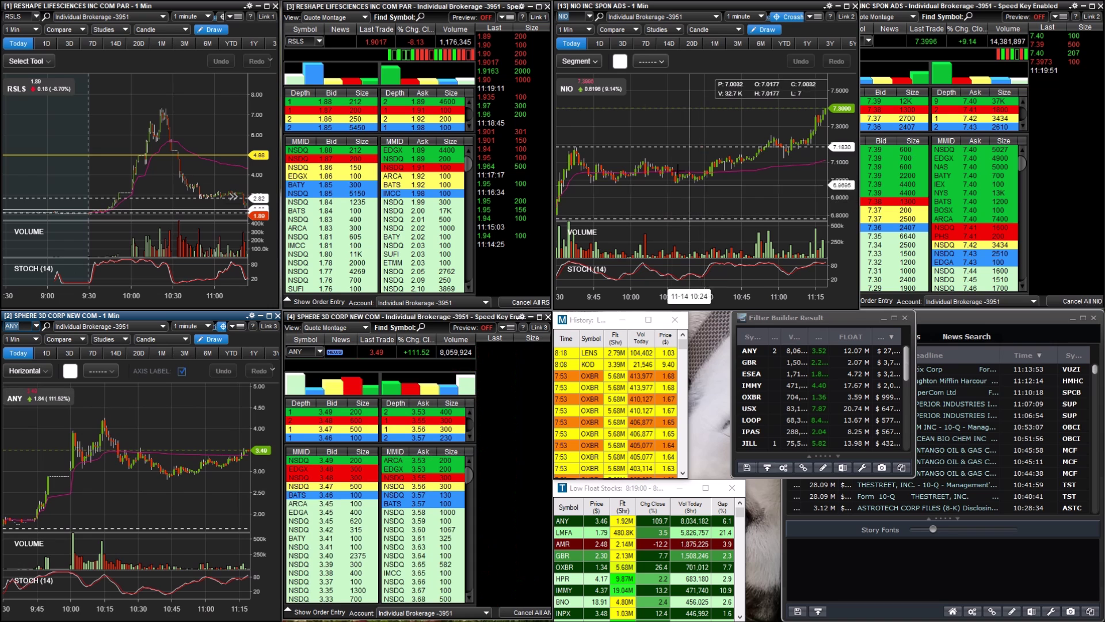
# Examine NIO's intraday price action and its one-year daily chart.
pyautogui.scroll(3, 735, 172)
pyautogui.scroll(-8, 735, 173)
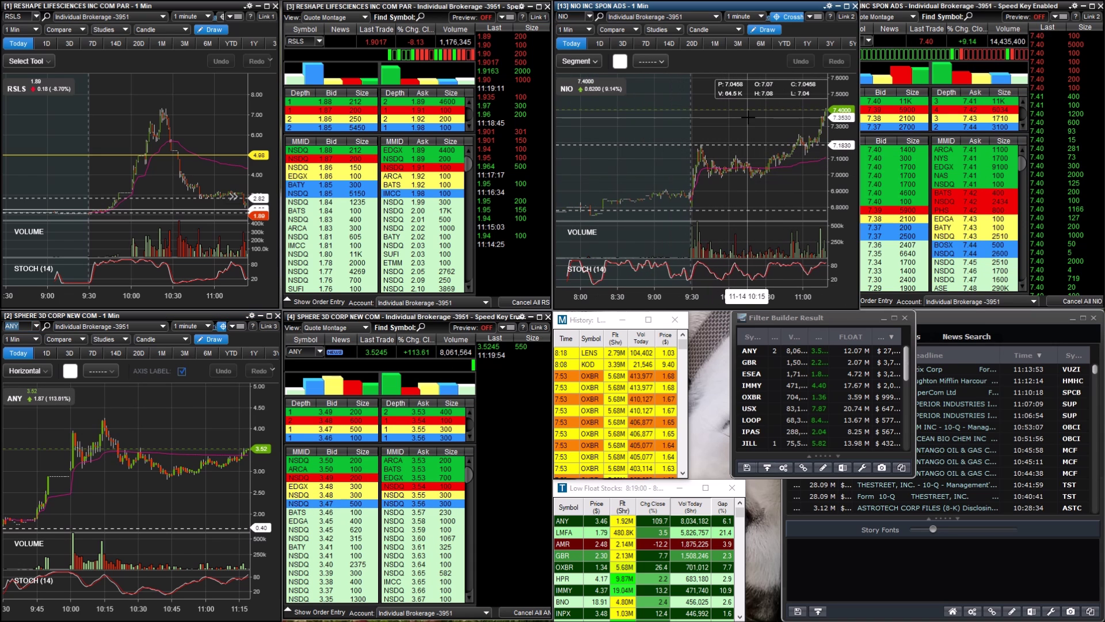
pyautogui.moveTo(748, 119); pyautogui.dragTo(746, 119)
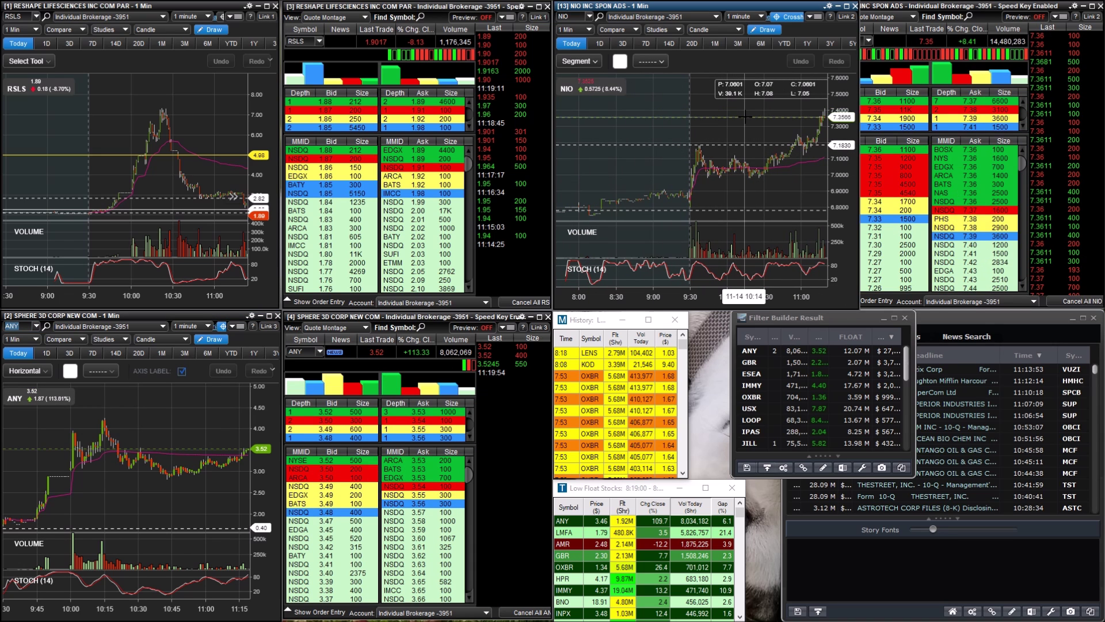
pyautogui.click(807, 44)
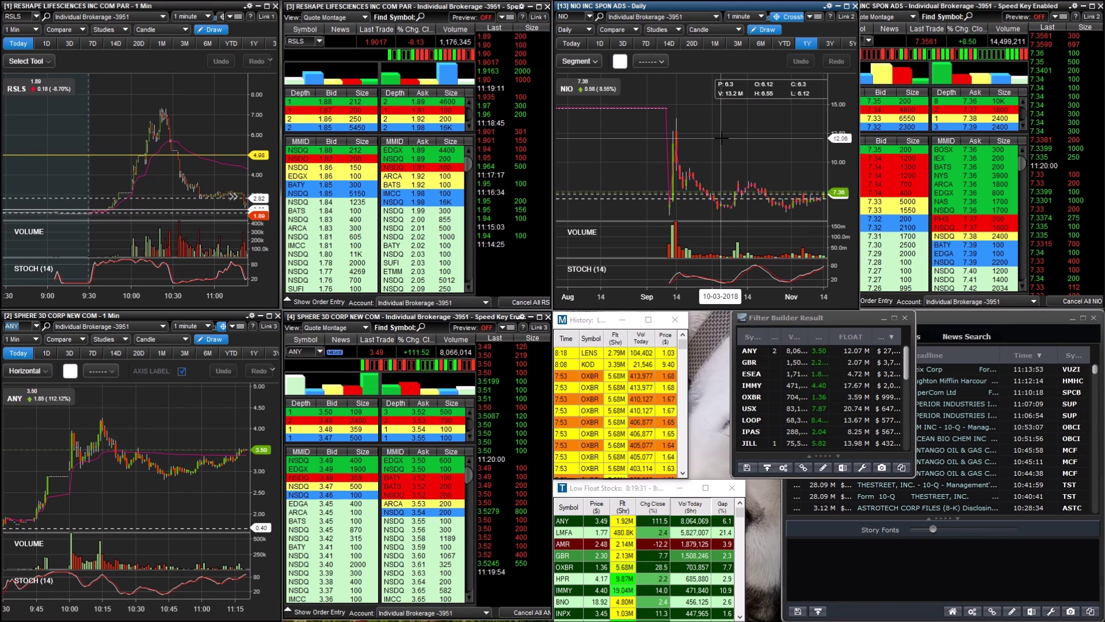
pyautogui.scroll(4, 717, 138)
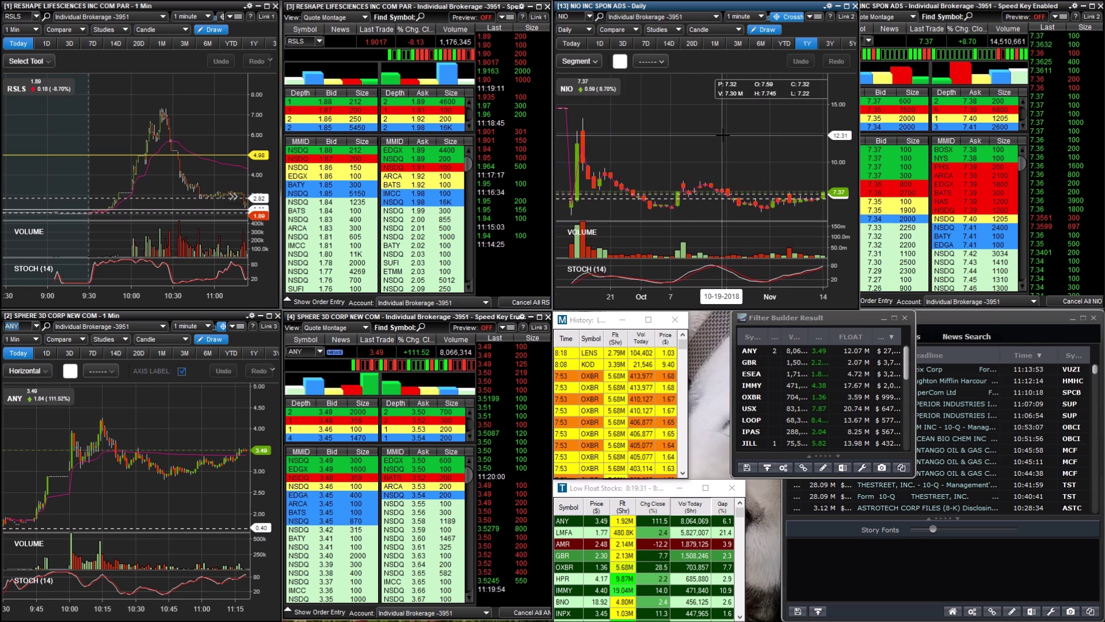
pyautogui.scroll(-5, 719, 141)
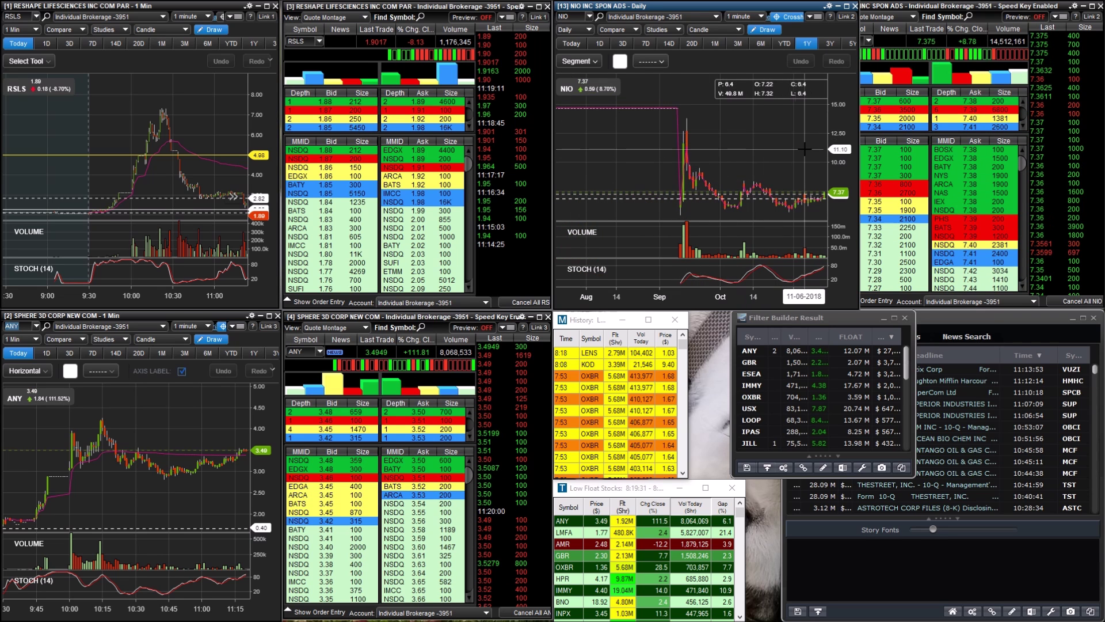
# Return the NIO chart from the one-year daily view to today's one-minute view.
pyautogui.scroll(1, 807, 149)
pyautogui.scroll(3, 806, 149)
pyautogui.click(570, 44)
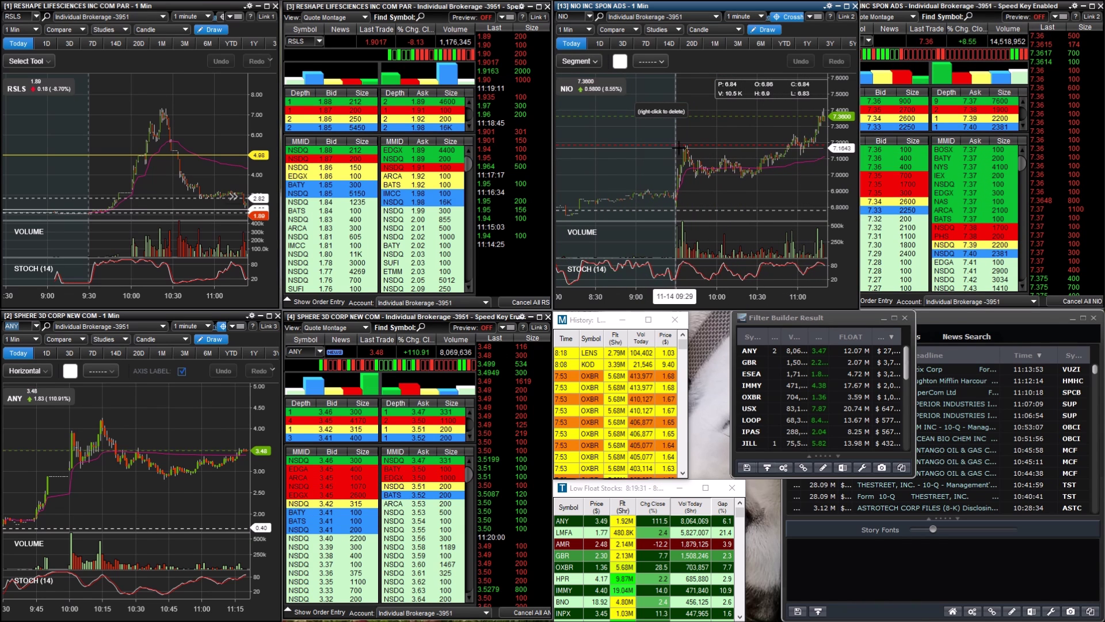
# Set the NIO chart's drawing tool to a horizontal line with a dashed style.
pyautogui.click(578, 61)
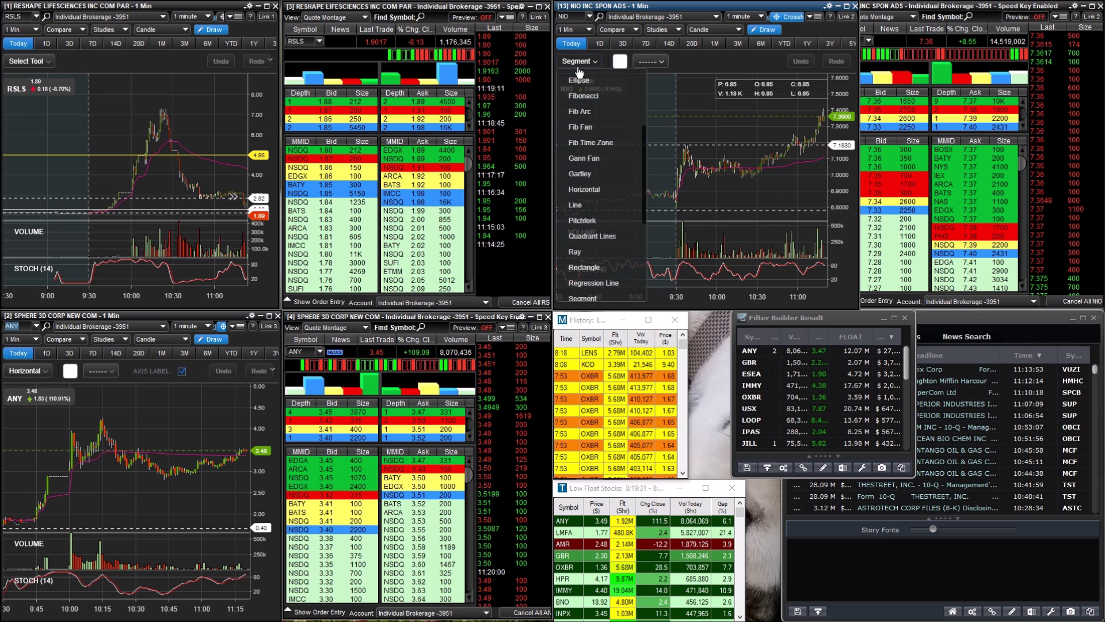
pyautogui.click(593, 198)
pyautogui.click(654, 62)
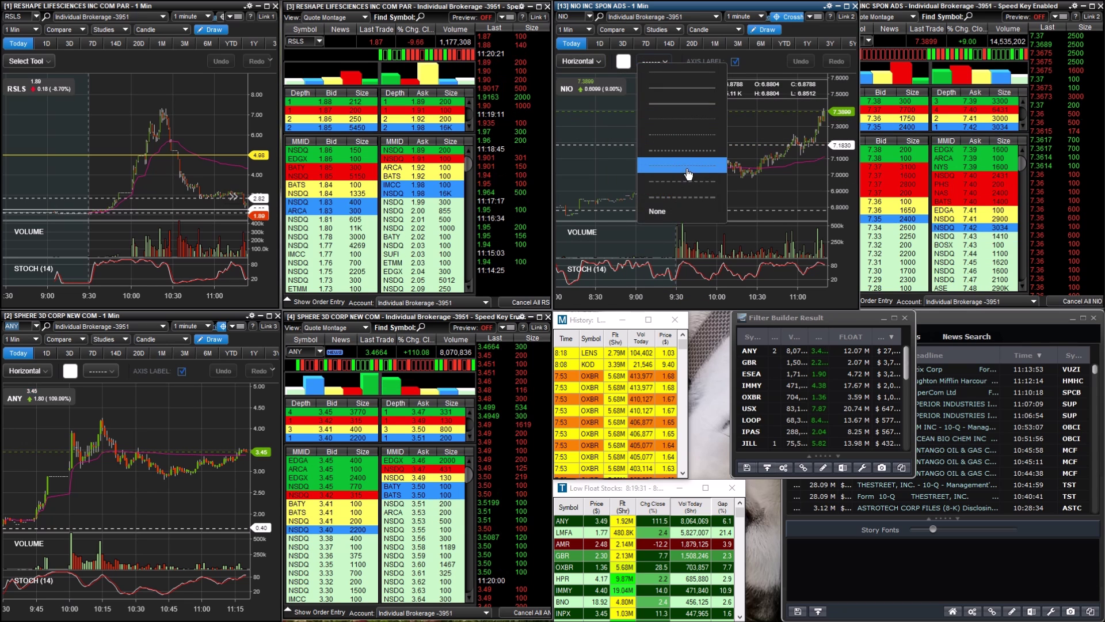
pyautogui.click(687, 168)
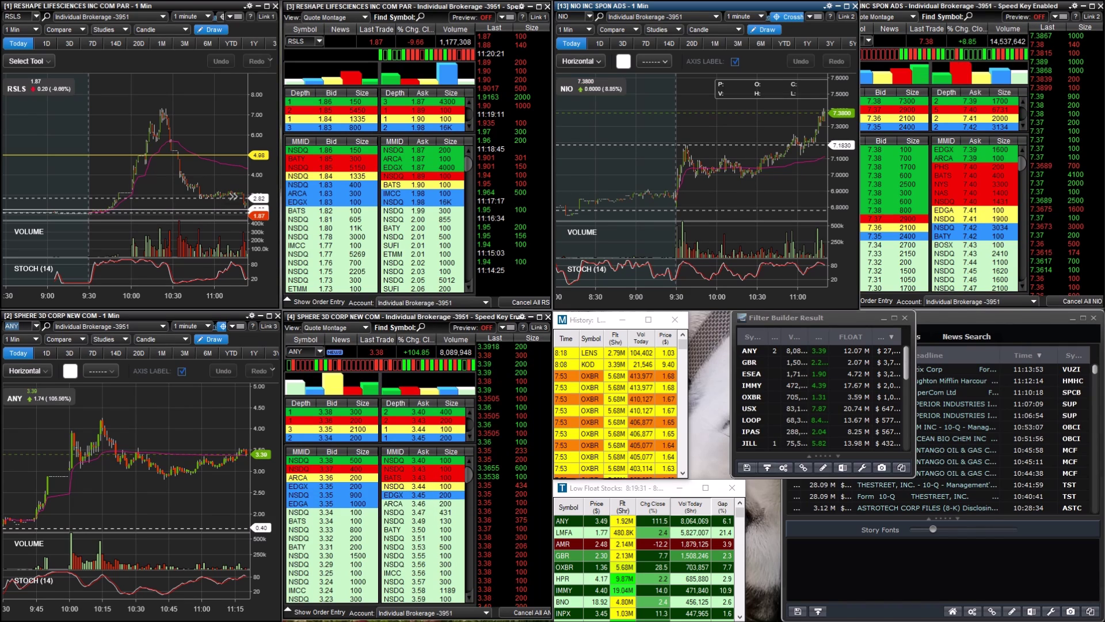
# Bring the Trade Tracker workbook in Excel over the charts, review its logged breakout trades alongside NIO, and move it off the workspace.
pyautogui.moveTo(1104, 85); pyautogui.dragTo(593, 344)
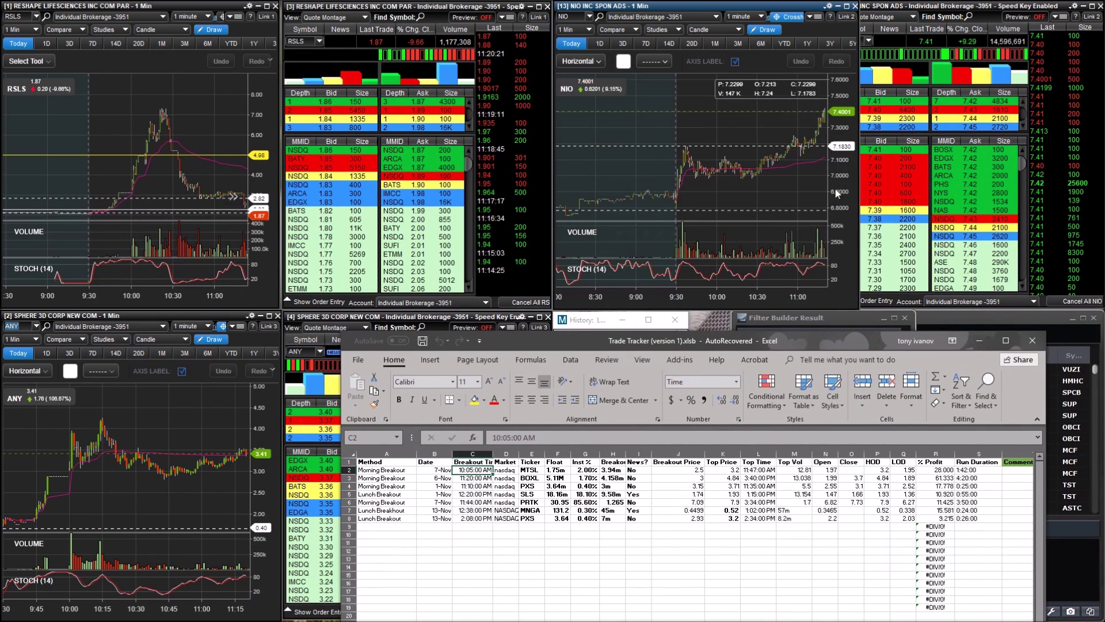
pyautogui.moveTo(852, 343); pyautogui.dragTo(818, 346)
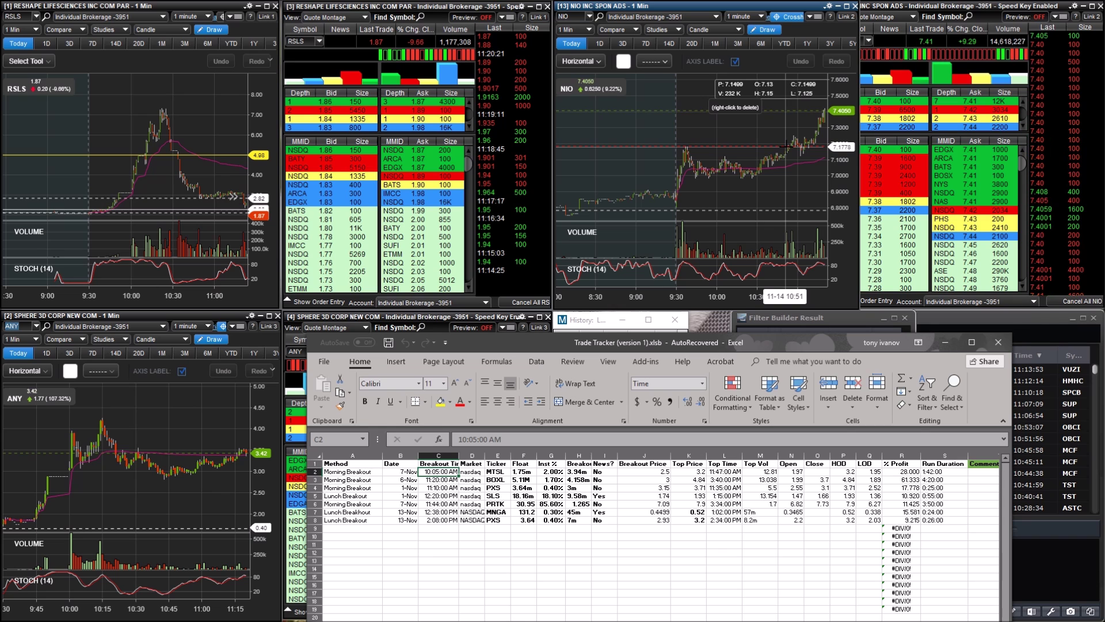
pyautogui.moveTo(771, 133); pyautogui.dragTo(753, 133)
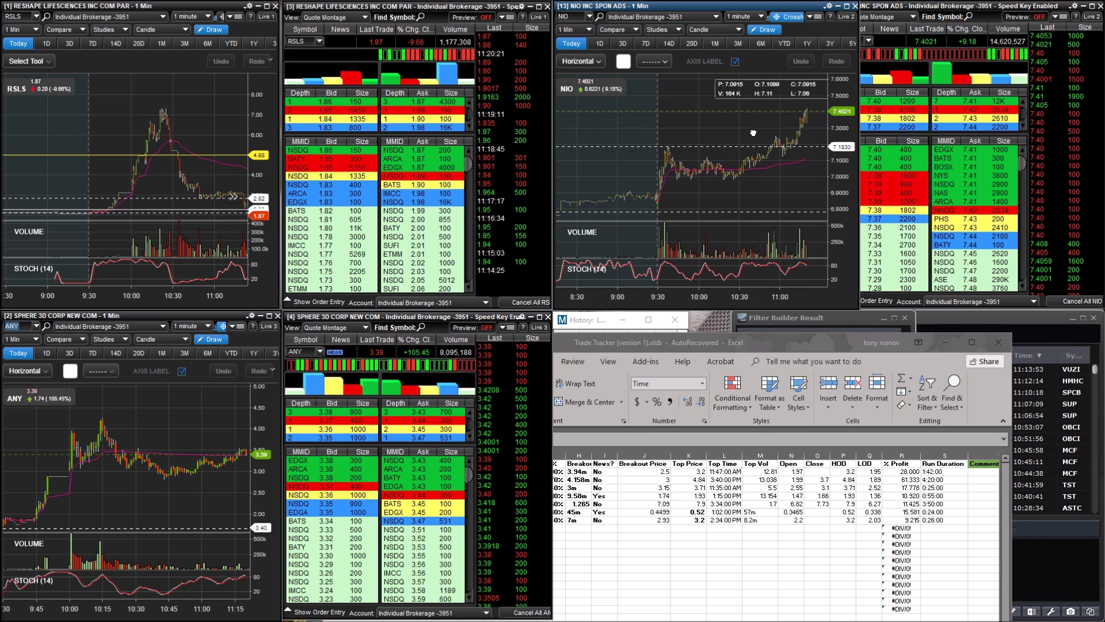
pyautogui.moveTo(765, 344); pyautogui.dragTo(768, 147)
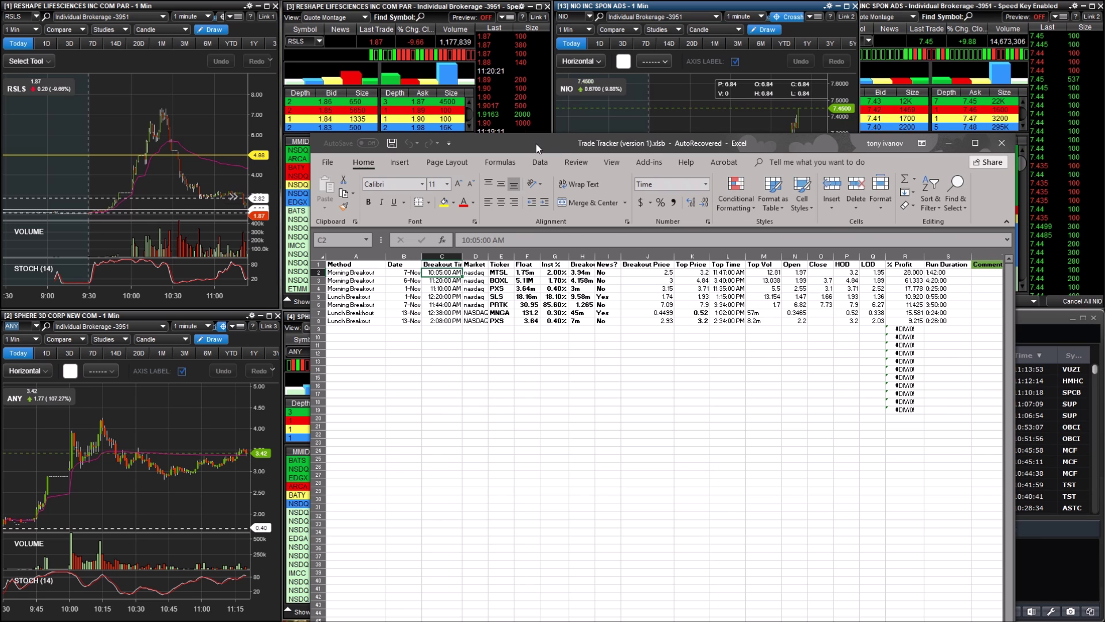
pyautogui.moveTo(536, 143); pyautogui.dragTo(1104, 149)
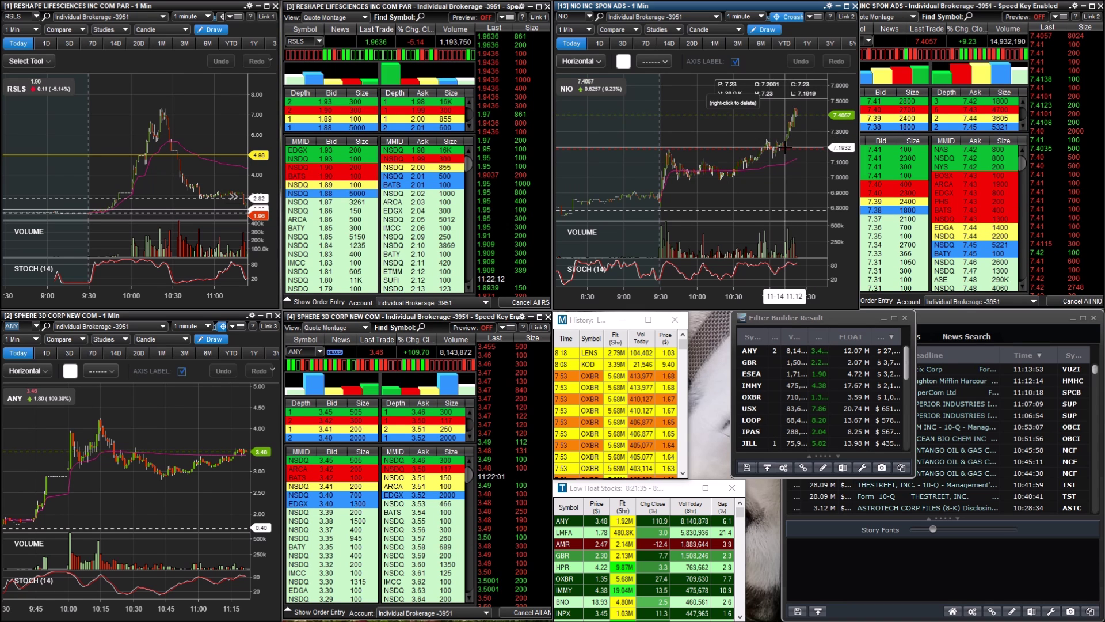
# Compare NIO's one-minute move since the previous session with its recent daily candles on the one-year chart.
pyautogui.scroll(-5, 786, 149)
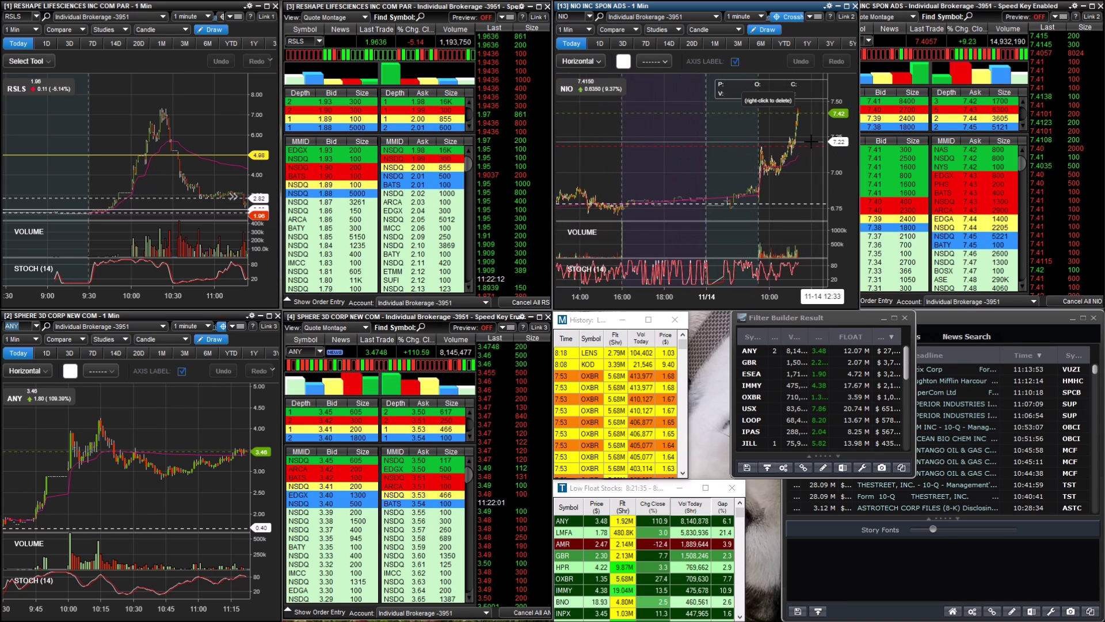
pyautogui.scroll(-2, 810, 142)
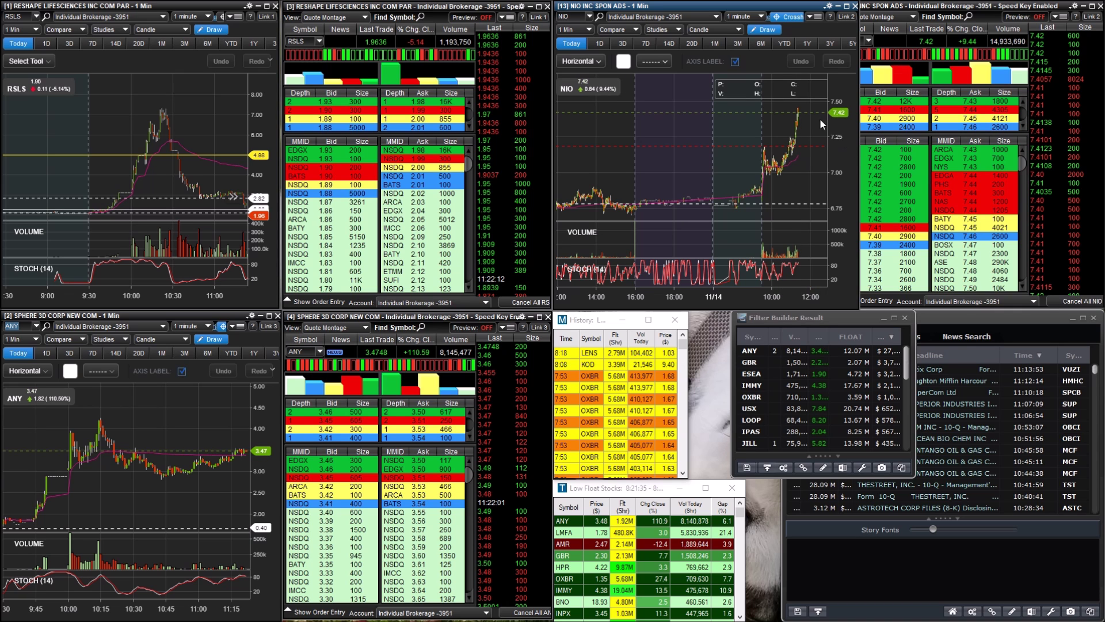
pyautogui.click(807, 43)
pyautogui.scroll(6, 742, 163)
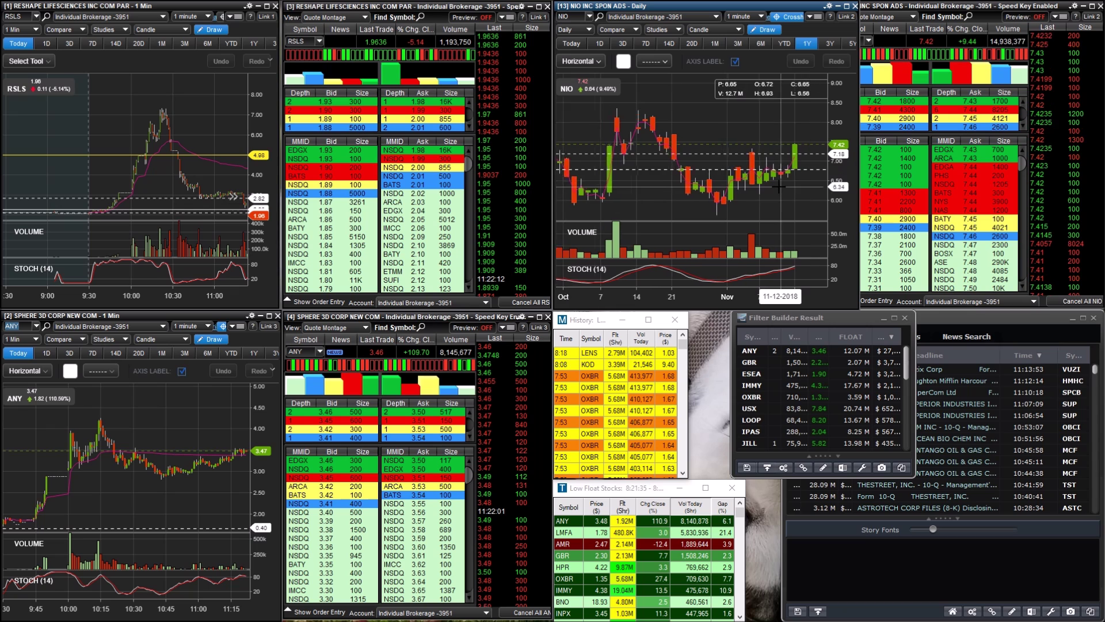
pyautogui.scroll(-3, 760, 173)
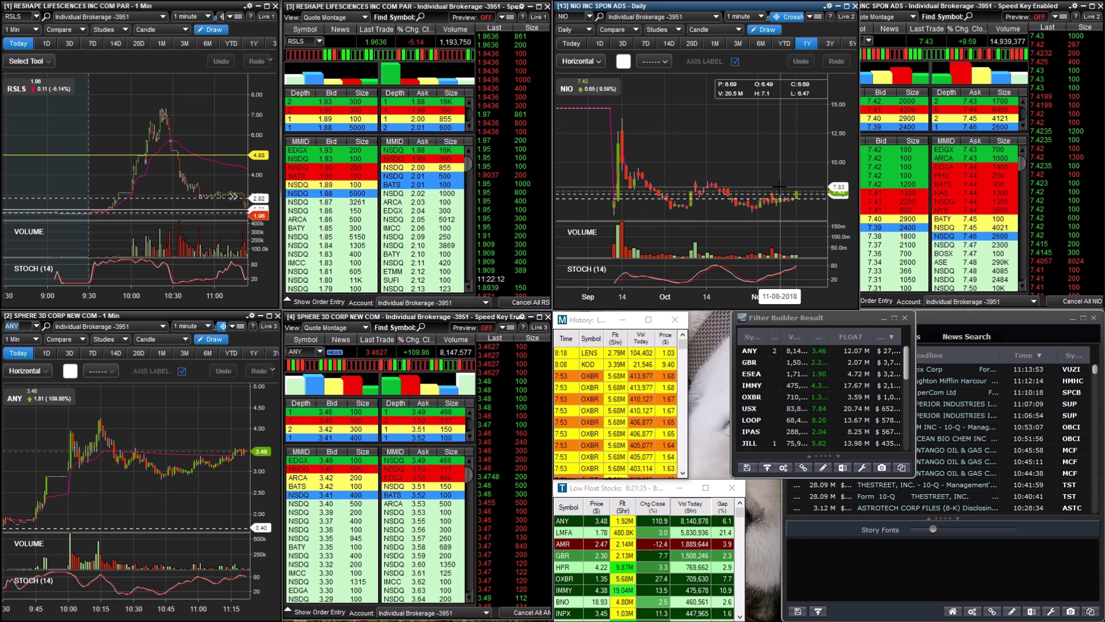